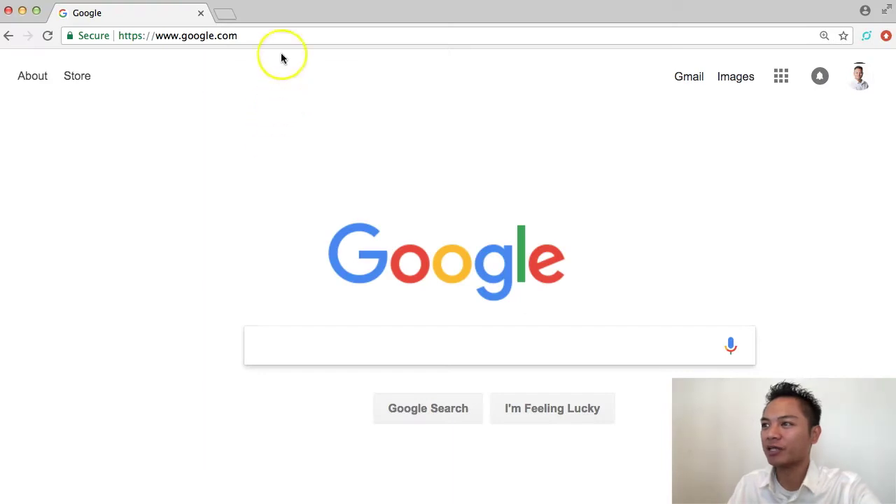
Go to coinmarketcap.com and search the site for 'horizen'.
click(278, 36)
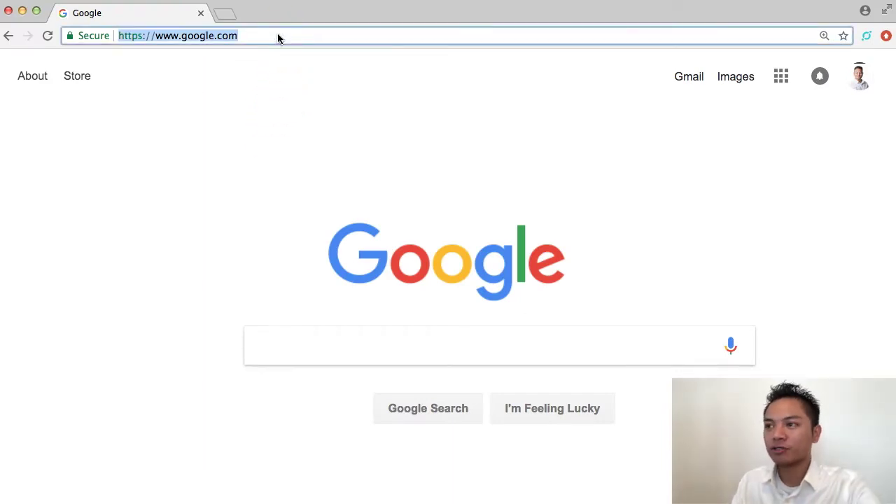
text(coinmarketcap.com)
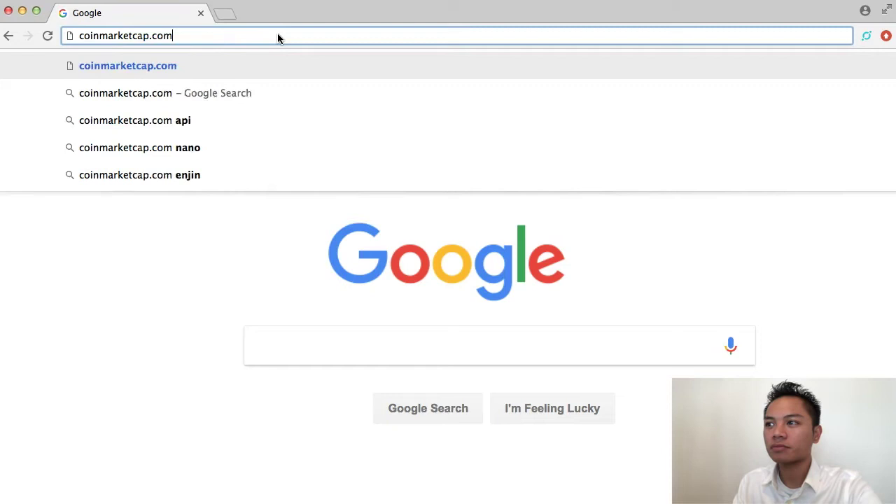
key(Return)
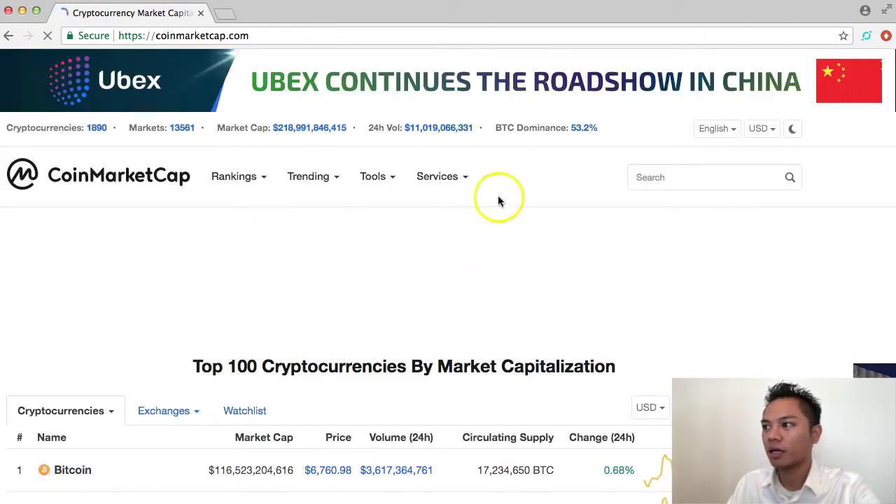
click(693, 177)
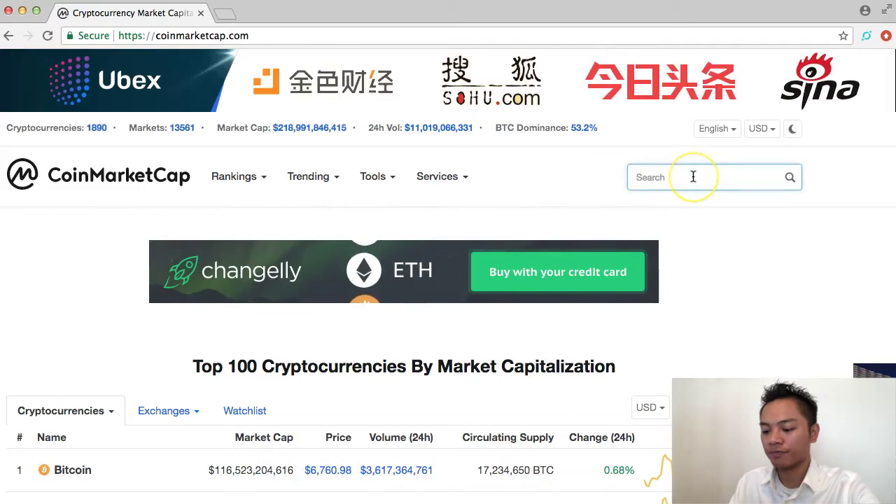
text(ho)
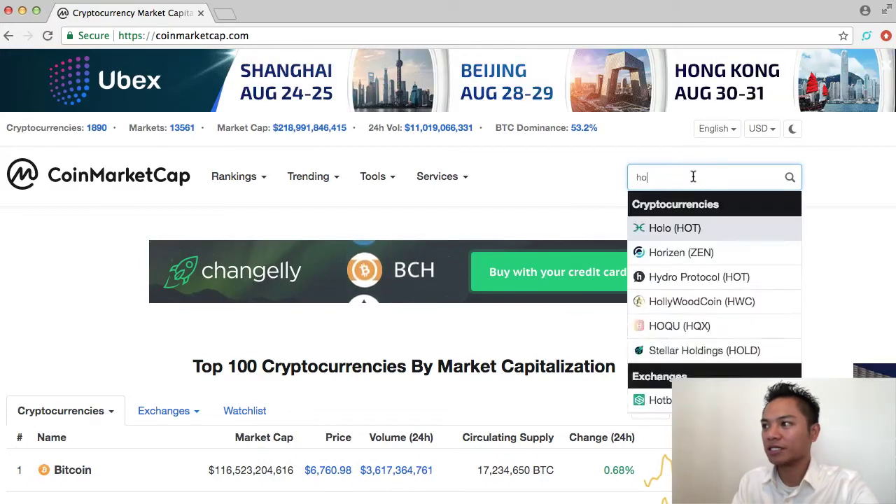
text(rizen)
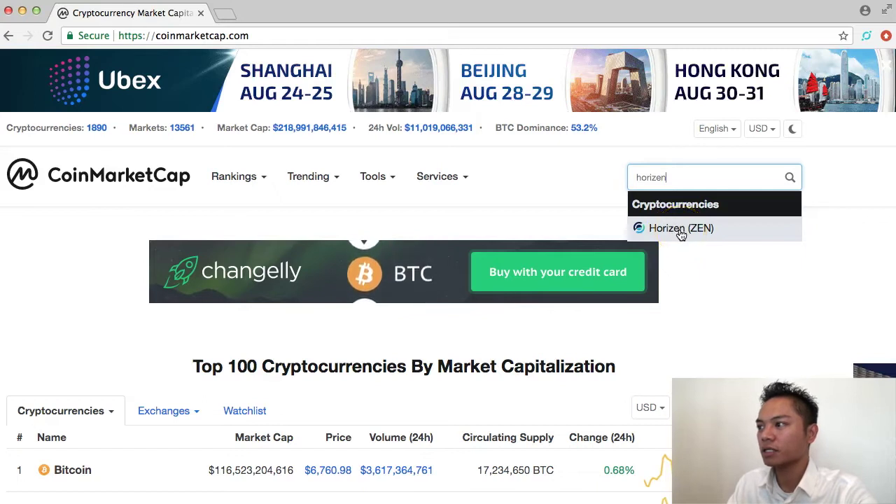
Open the Horizen (ZEN) coin page and follow its Website link to horizen.global in a new tab.
click(681, 229)
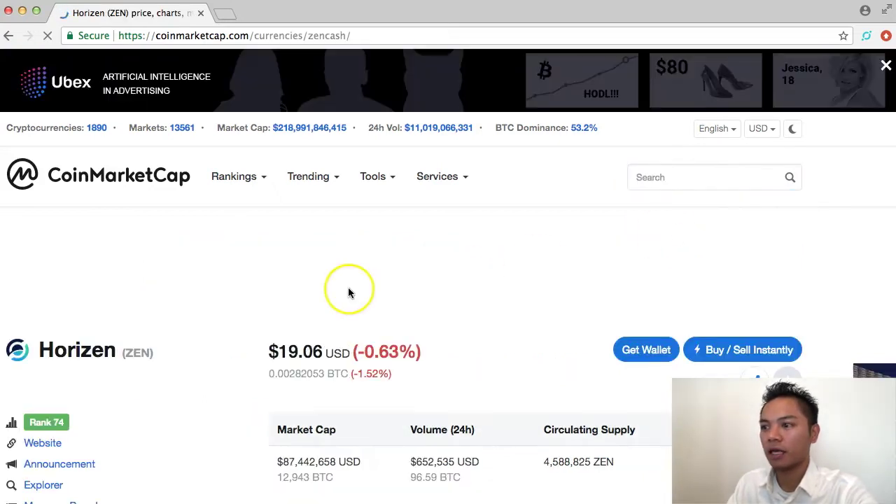
scroll(346, 289, down, 2)
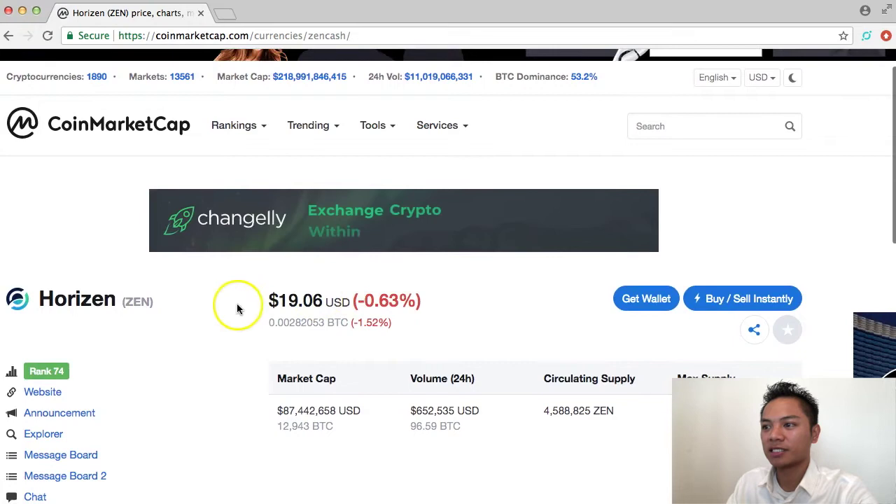
scroll(237, 309, down, 3)
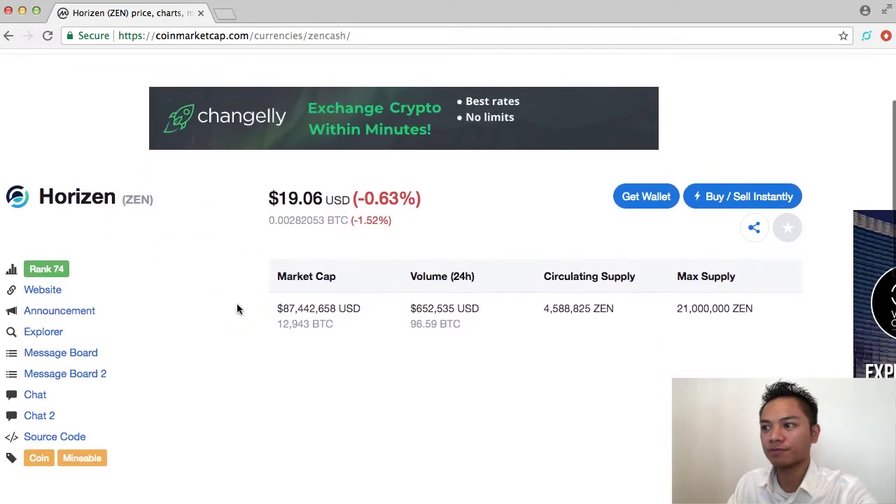
click(45, 287)
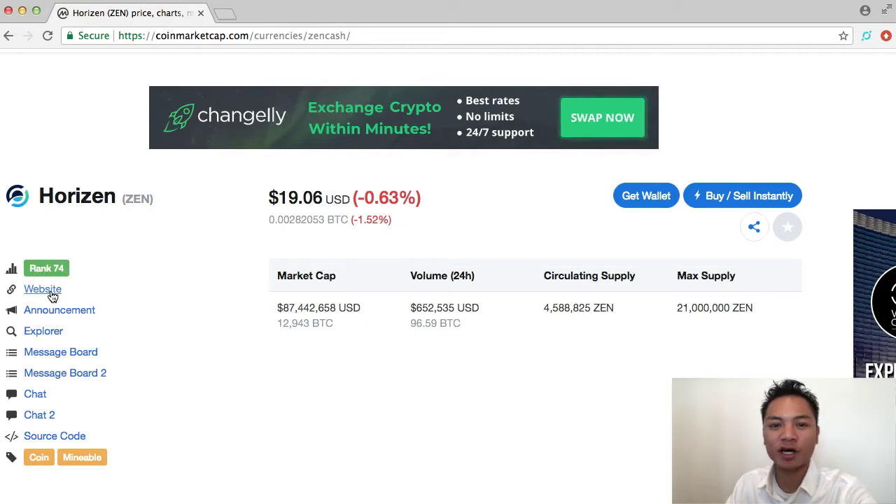
click(52, 295)
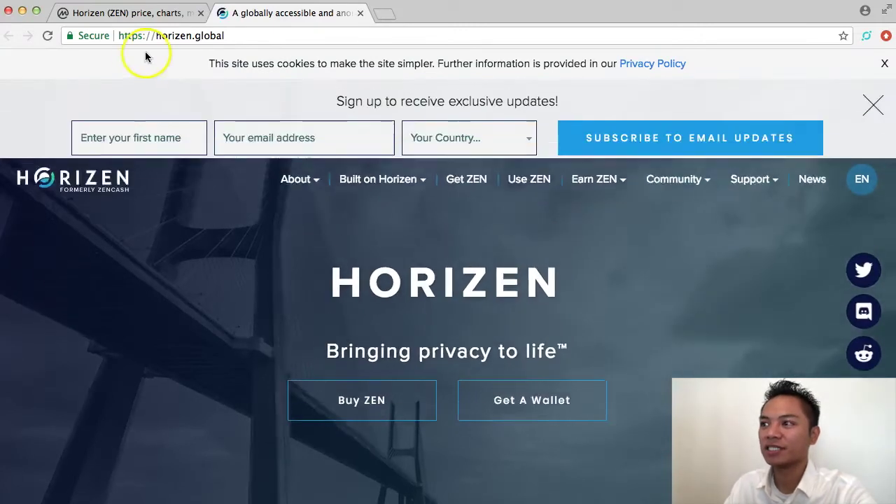
Verify the horizen.global address and check its secure-connection details in the site info.
drag(157, 36, 205, 35)
click(206, 226)
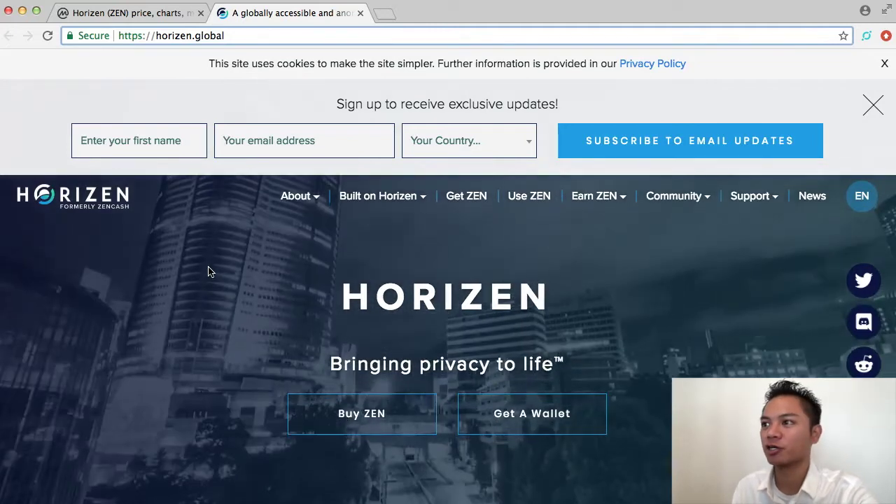
click(131, 39)
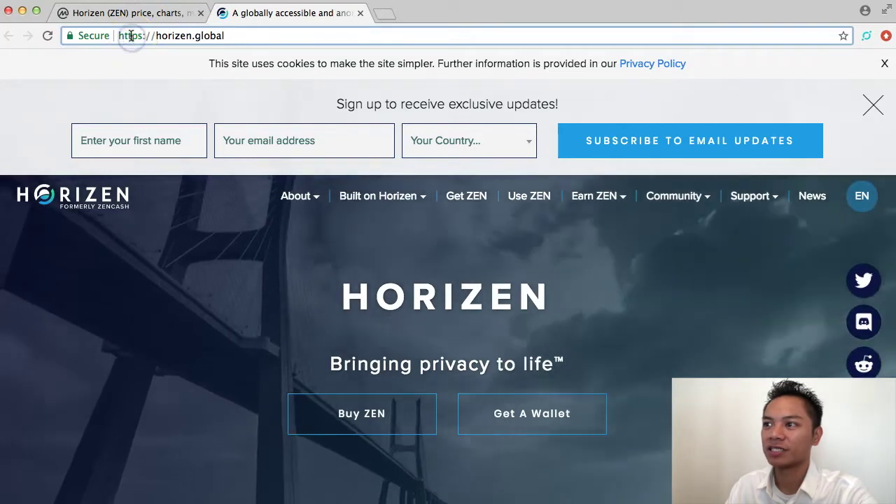
click(130, 36)
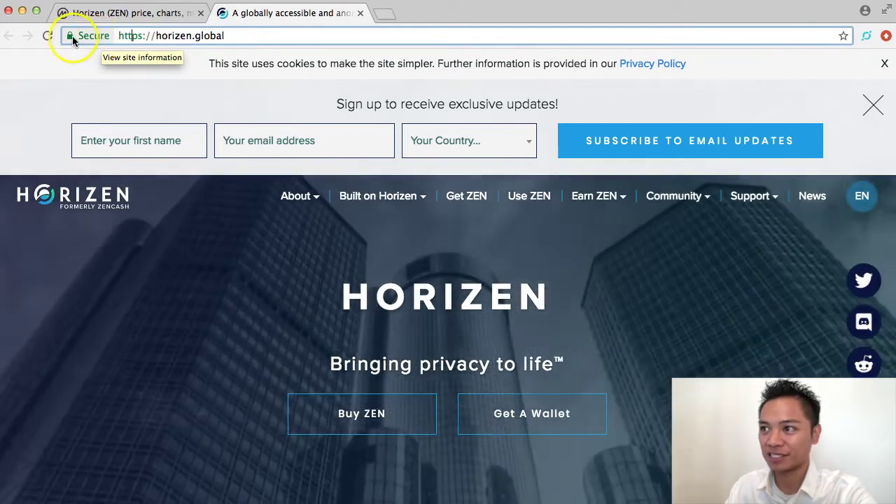
click(71, 36)
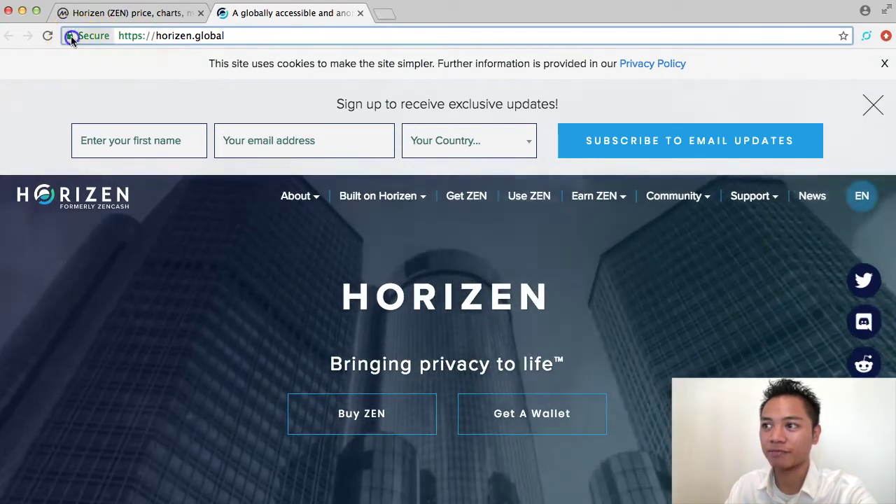
drag(66, 60, 146, 60)
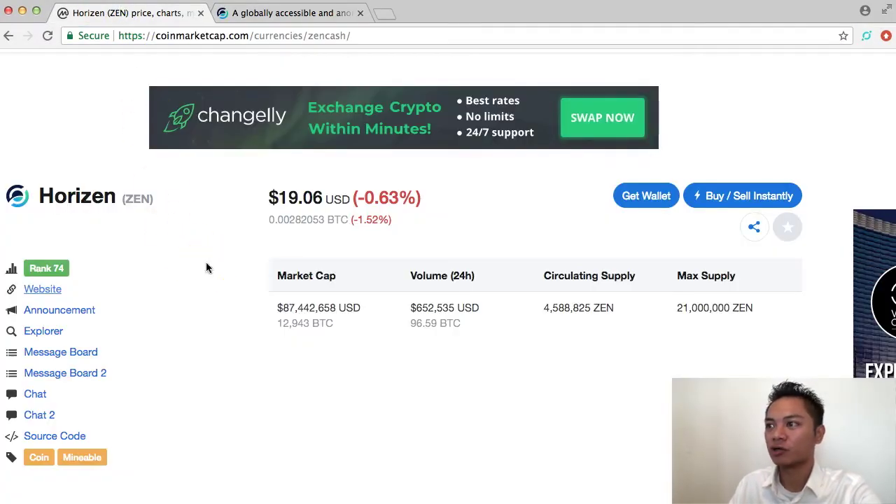
Show Horizen's Social feeds on CoinMarketCap and open its Twitter profile in a new tab.
scroll(207, 266, down, 3)
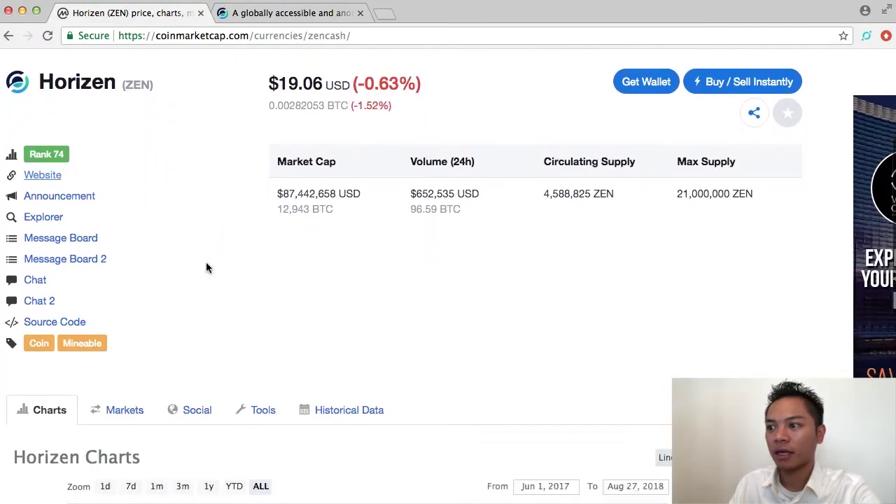
scroll(206, 266, down, 2)
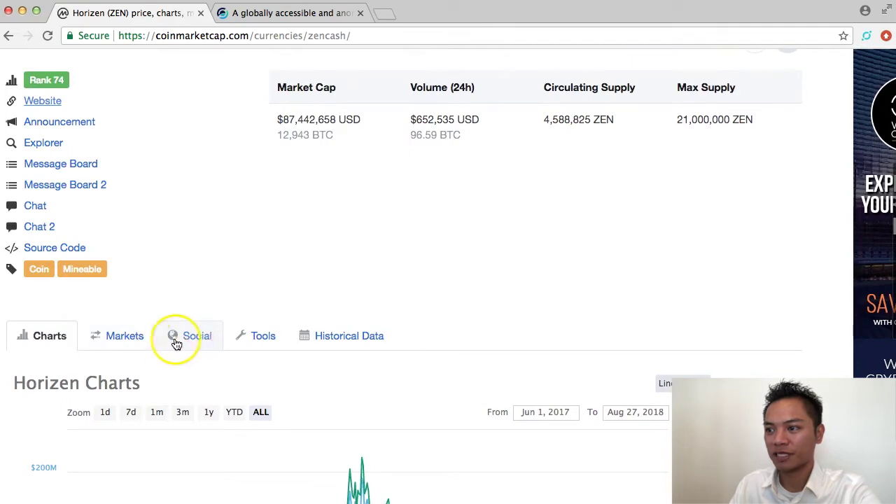
click(184, 340)
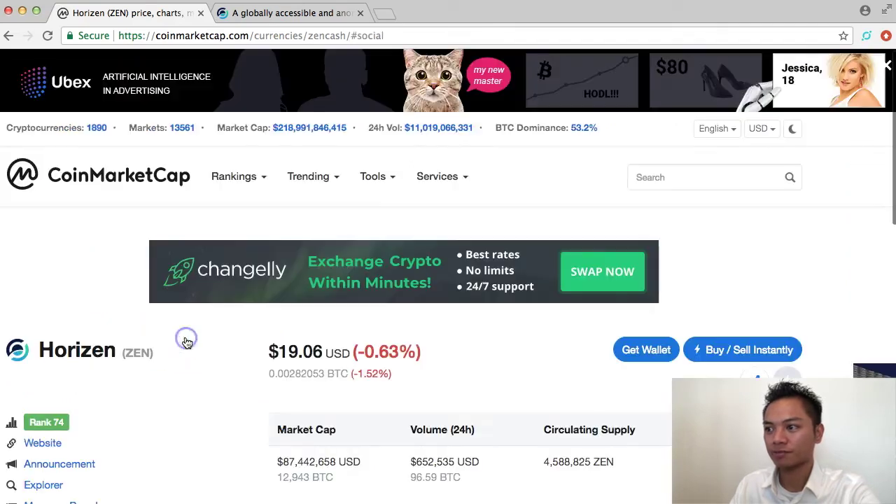
scroll(200, 342, down, 5)
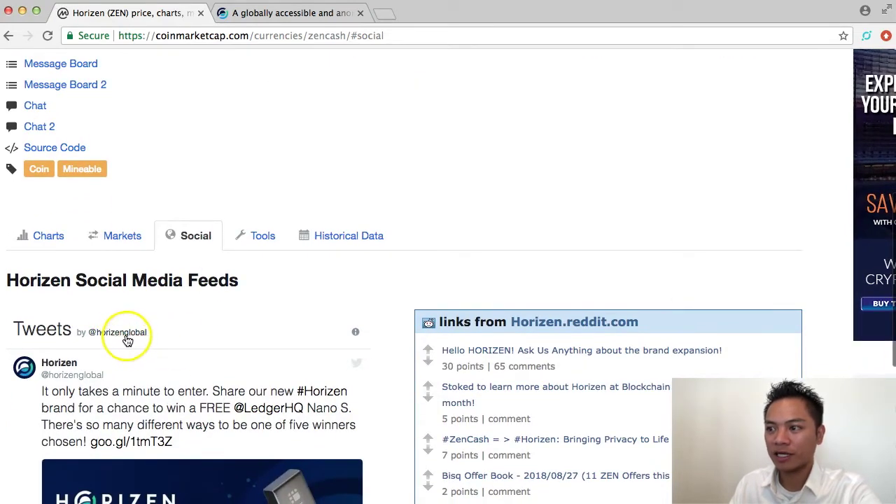
click(128, 339)
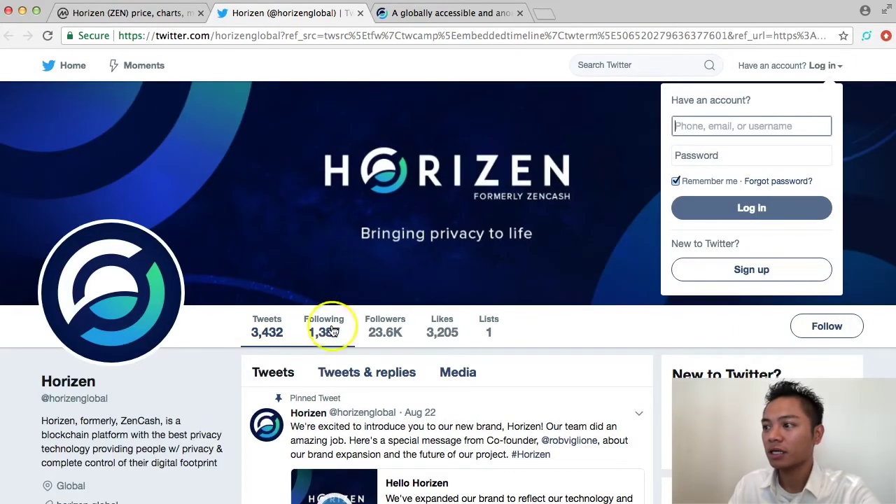
Open the horizen.global link from the Twitter profile bio in a new tab.
mouse_move(397, 336)
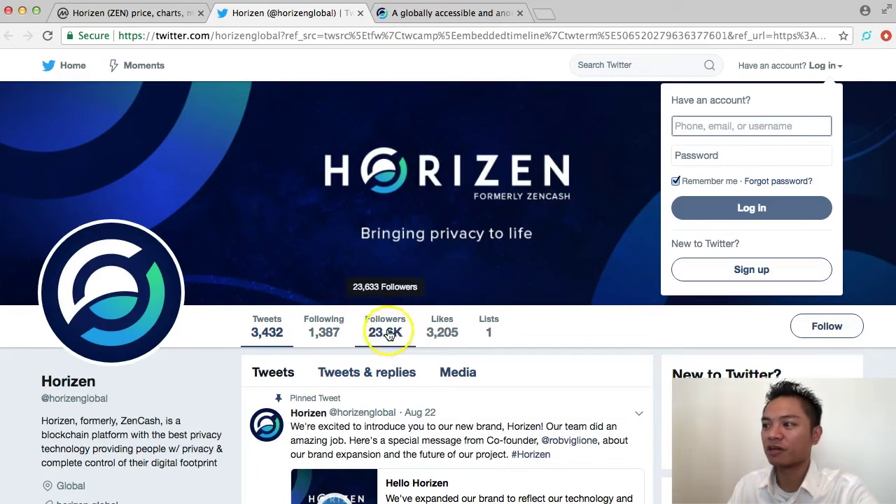
scroll(390, 335, down, 2)
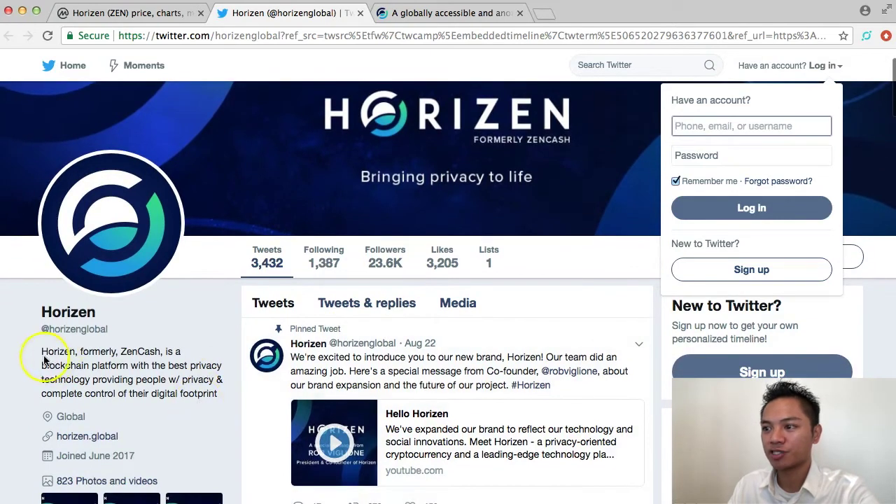
drag(44, 360, 136, 437)
click(126, 438)
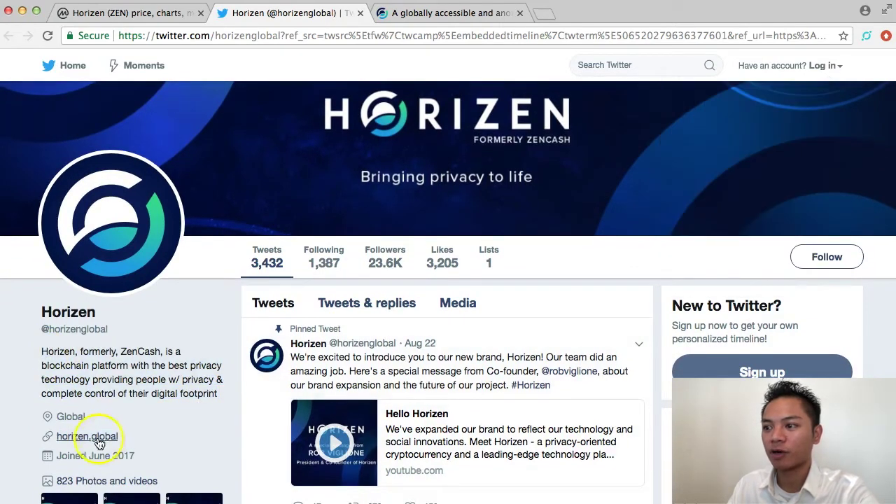
click(93, 438)
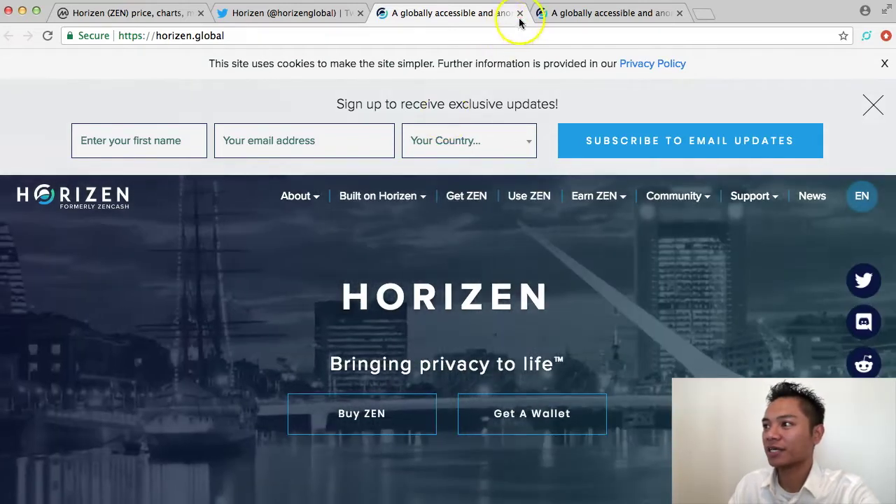
Close the duplicate horizen.global, Twitter and CoinMarketCap tabs.
click(520, 13)
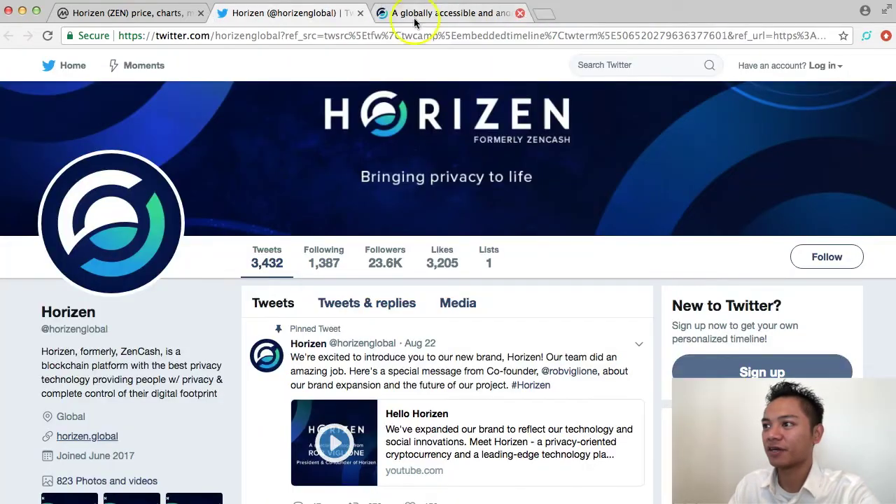
click(358, 13)
click(186, 14)
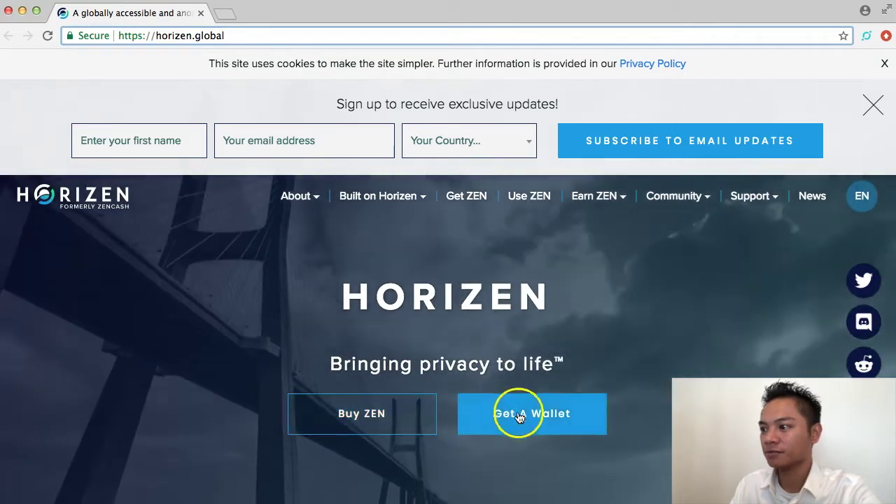
On the Get A Wallet page, download the Mac OS lite client Arizen-1.2.0.dmg.
click(551, 419)
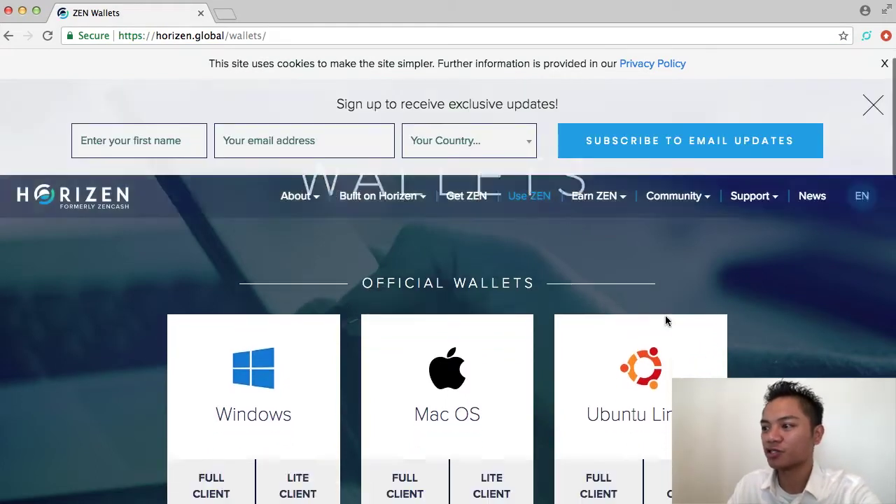
scroll(630, 335, down, 2)
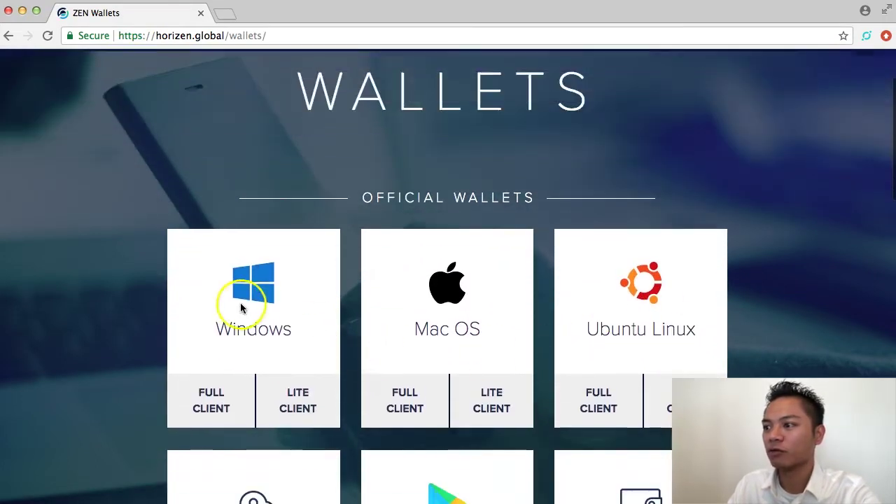
scroll(625, 336, down, 3)
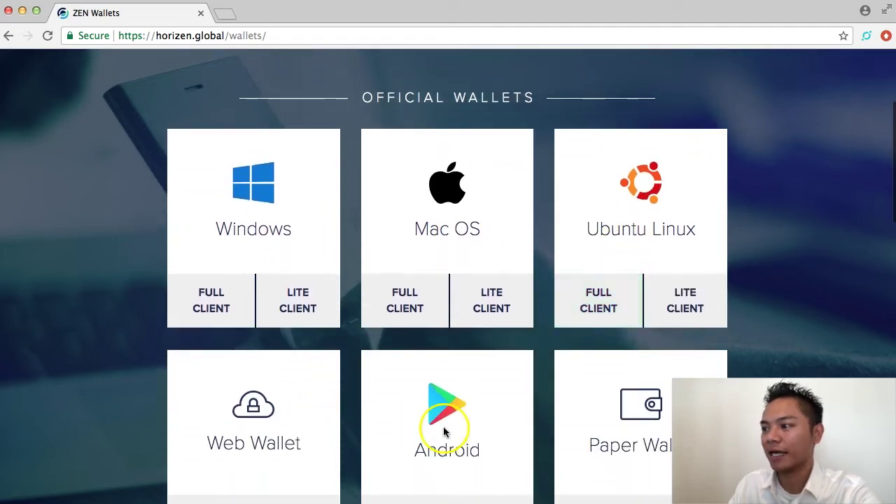
scroll(645, 427, down, 1)
scroll(644, 424, down, 1)
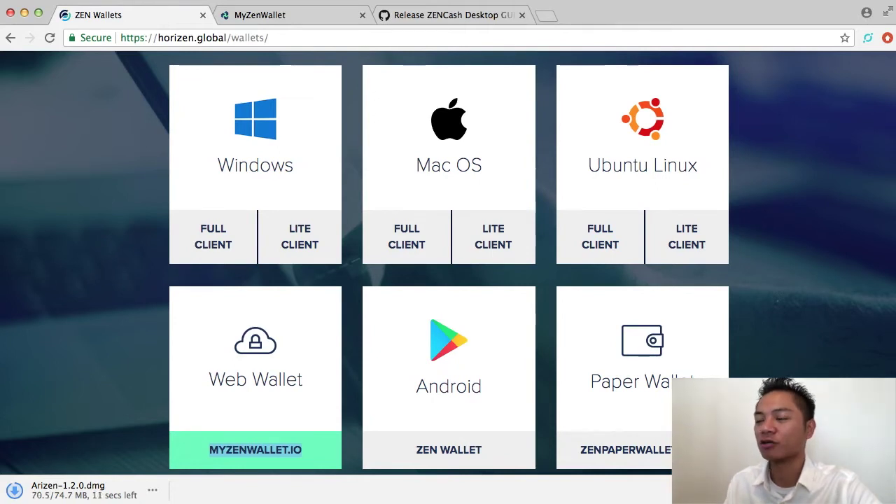
click(494, 256)
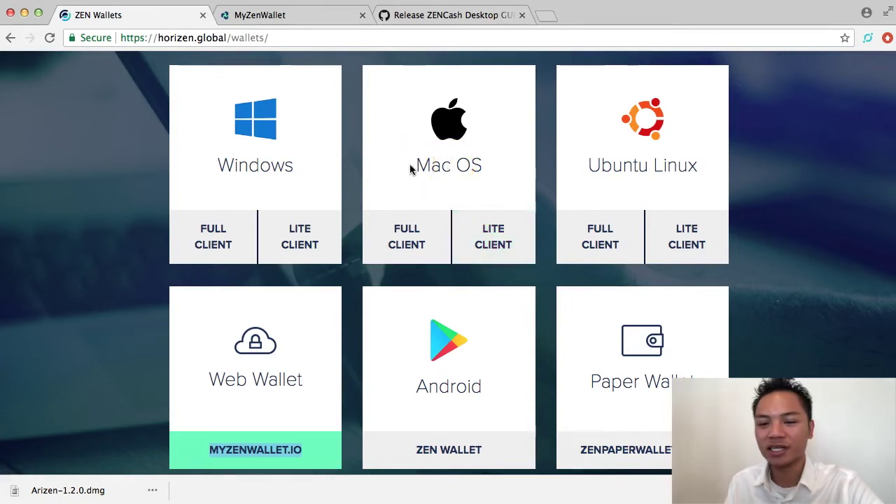
click(299, 258)
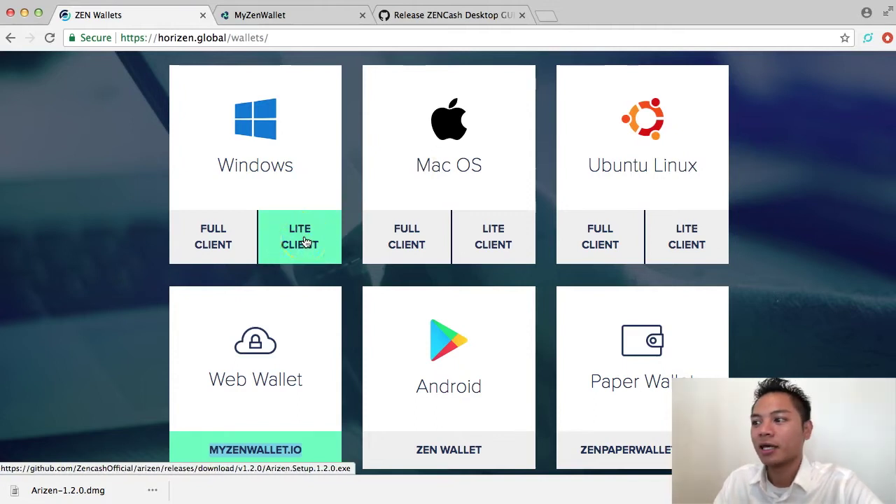
click(149, 272)
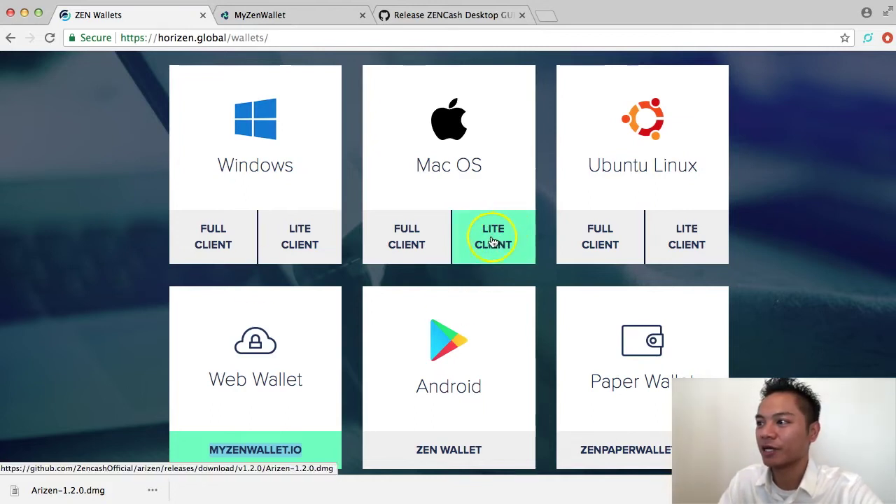
click(494, 239)
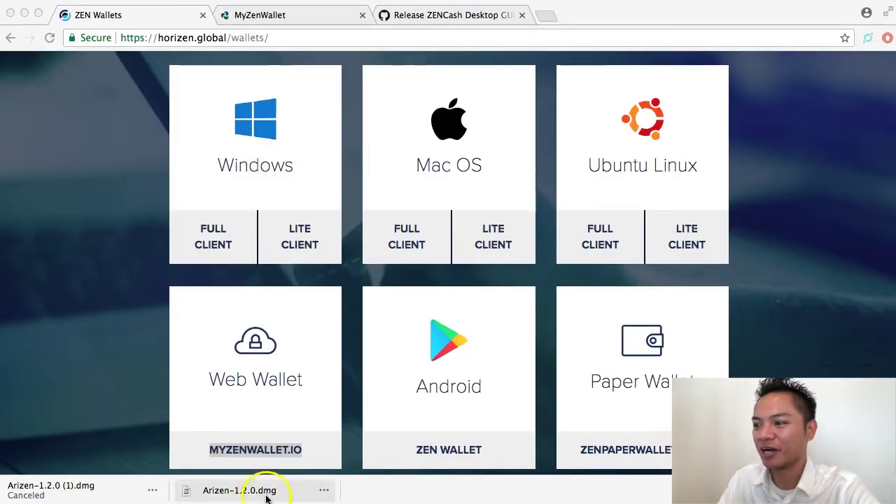
Open Arizen-1.2.0.dmg and copy Arizen into the Applications folder.
click(264, 493)
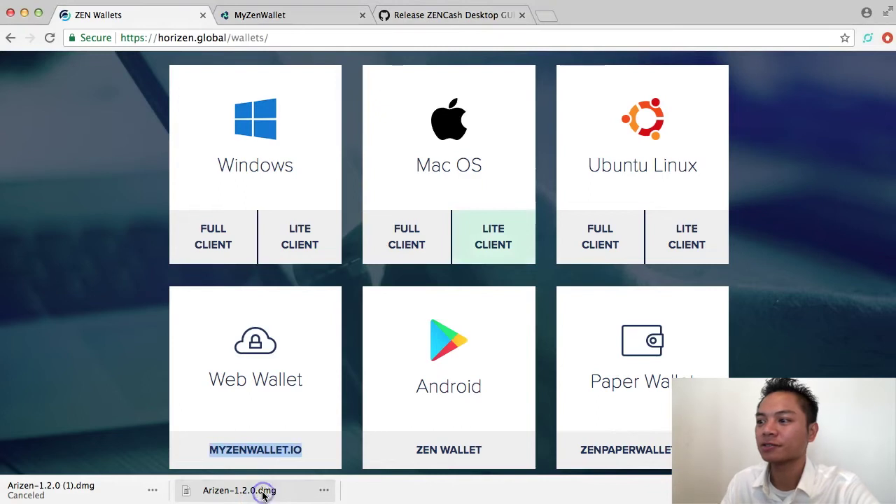
drag(253, 43, 439, 105)
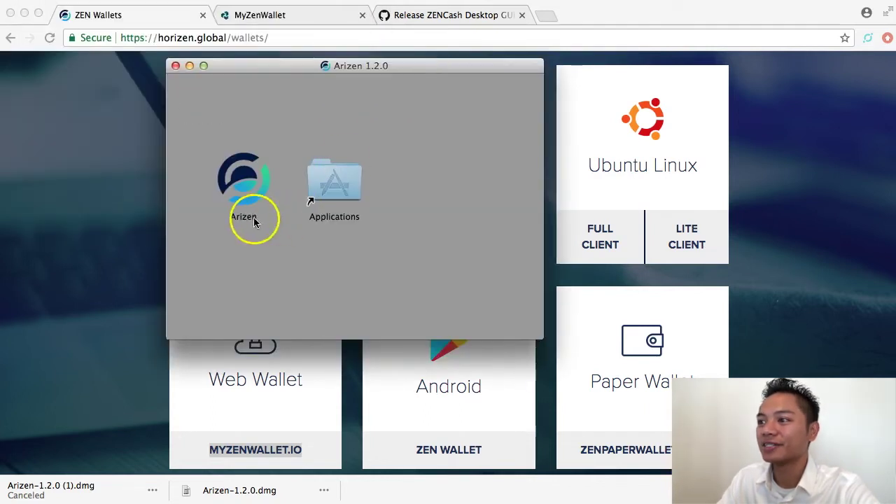
click(255, 221)
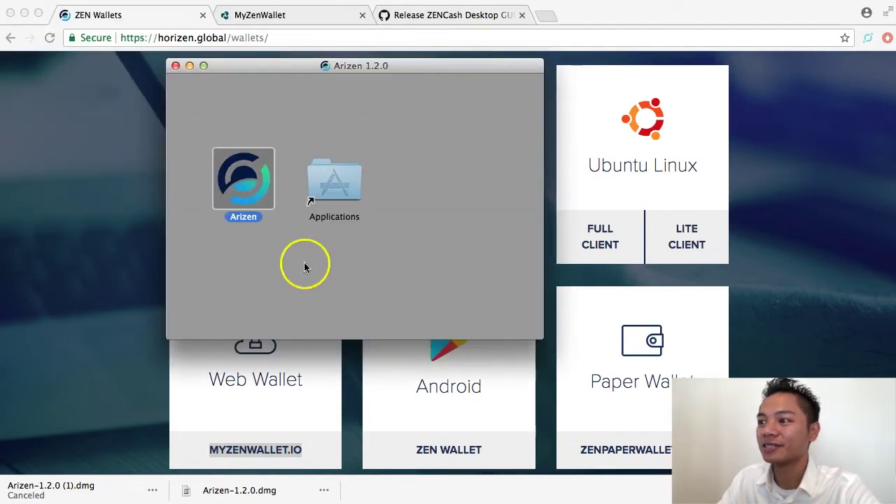
drag(240, 180, 339, 196)
Launch Arizen and confirm Open in the downloaded-app security warning.
click(274, 304)
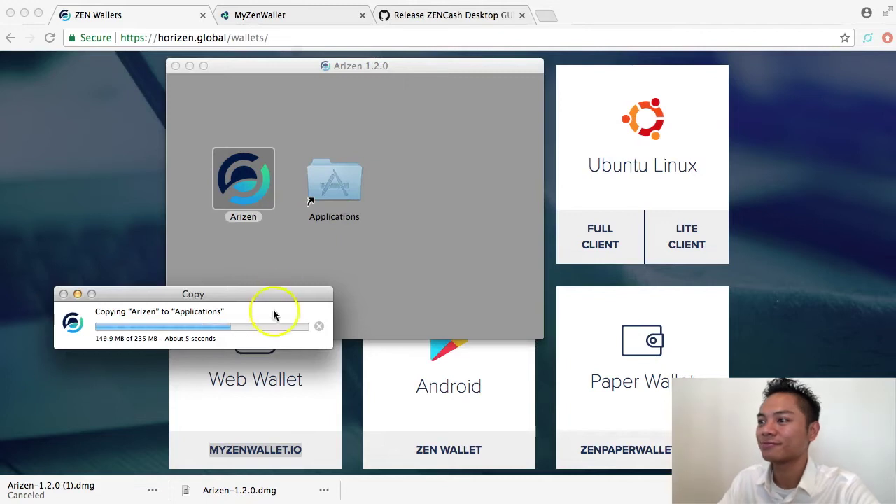
click(241, 184)
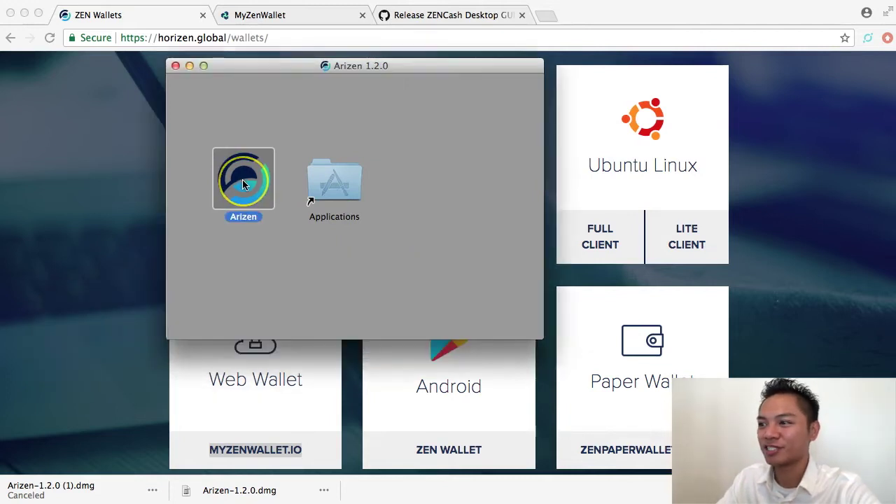
double_click(242, 183)
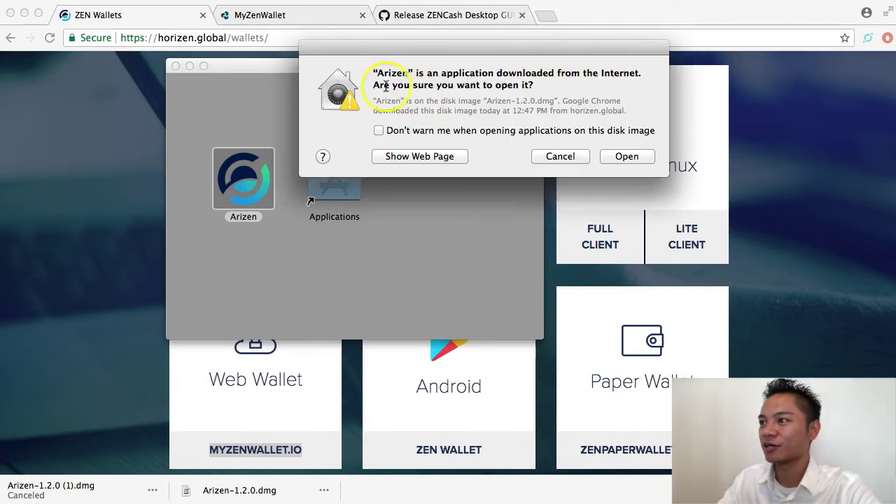
drag(373, 84, 556, 85)
click(627, 158)
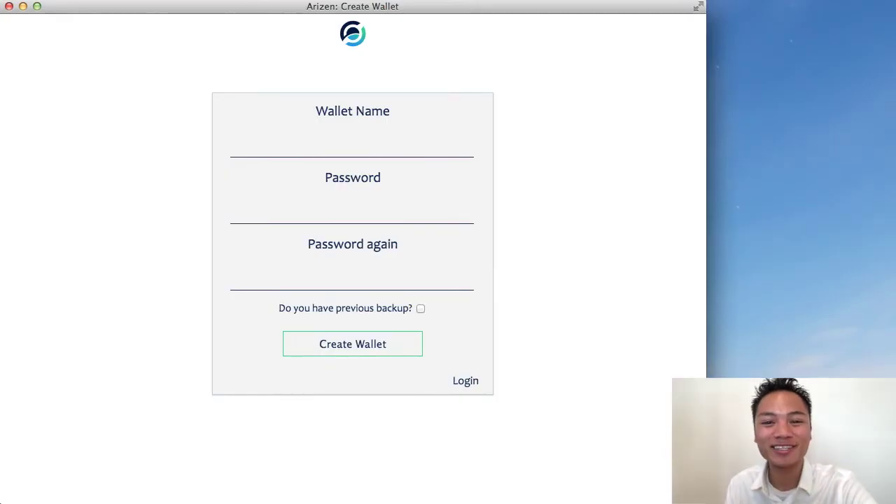
Enter a wallet name and a matching password in both fields, then create the wallet.
click(429, 150)
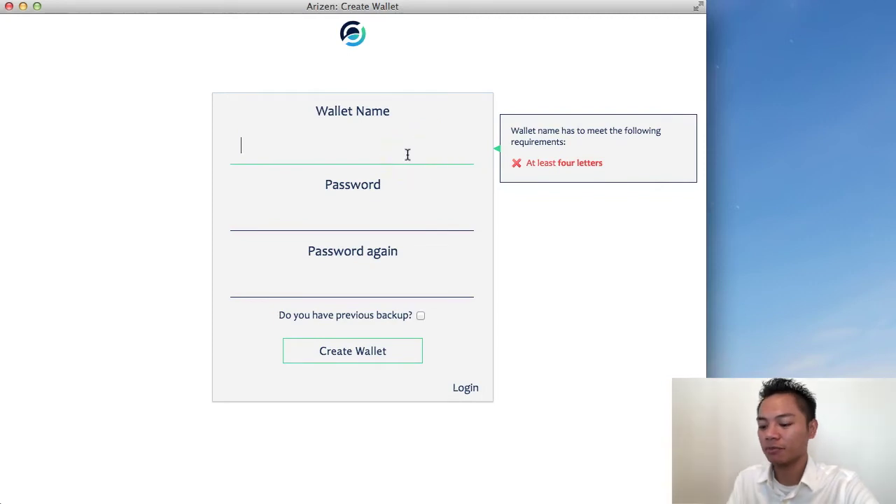
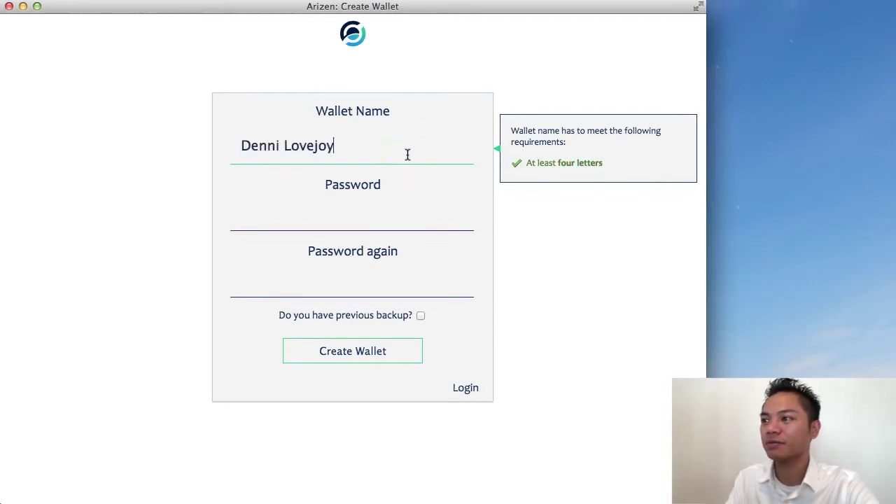
click(376, 222)
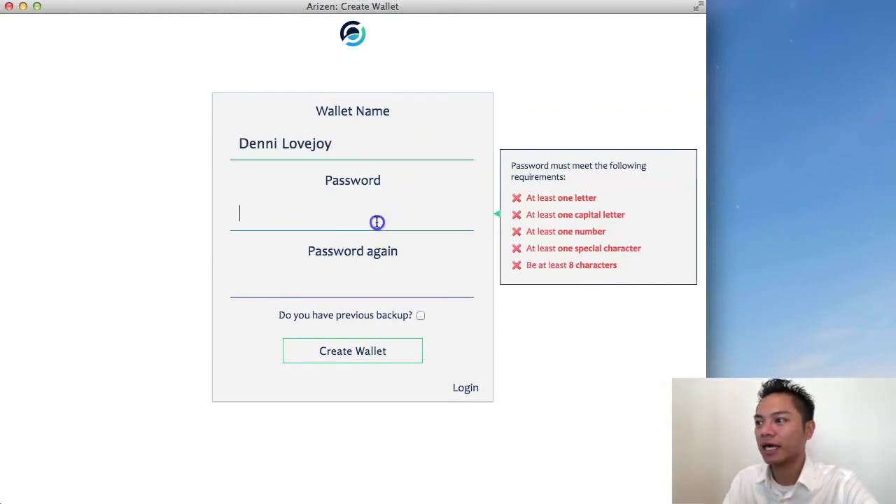
click(520, 308)
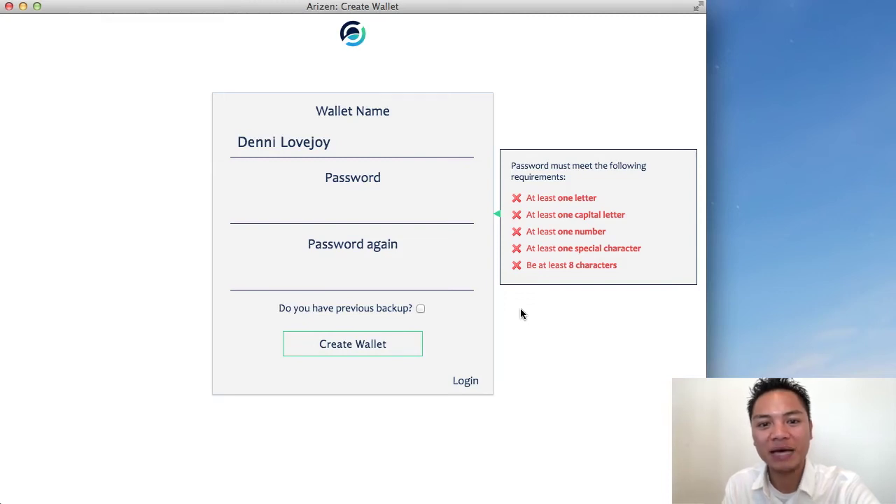
click(387, 208)
click(371, 218)
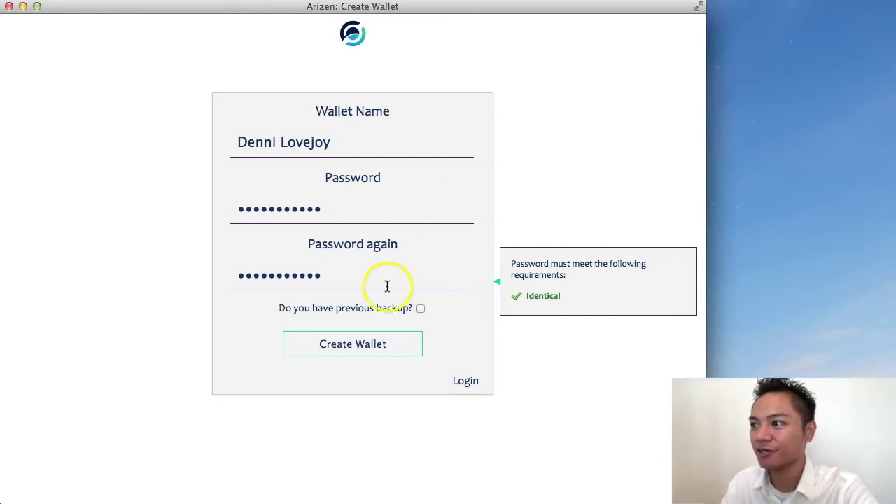
click(371, 347)
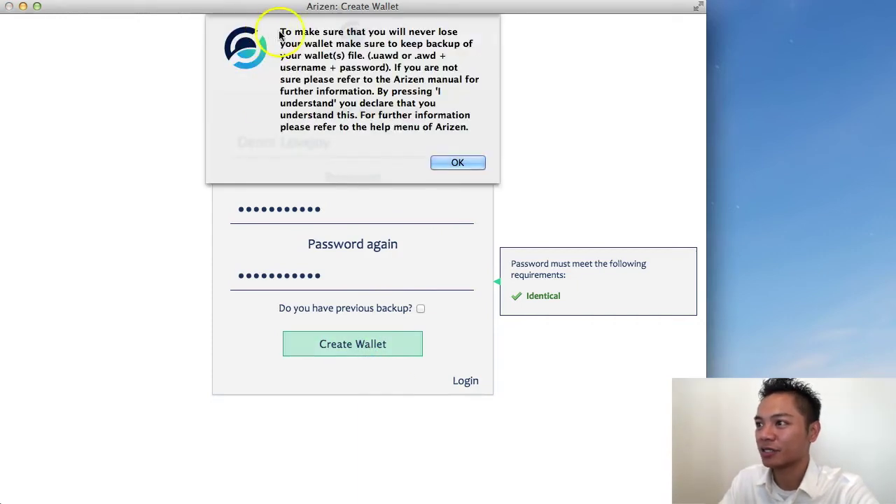
Read and acknowledge the wallet backup reminder.
drag(280, 31, 467, 132)
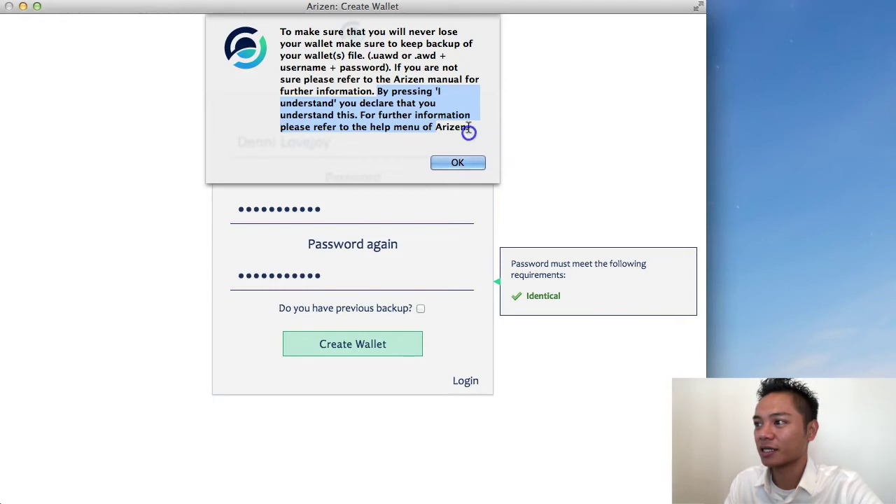
click(474, 140)
click(467, 161)
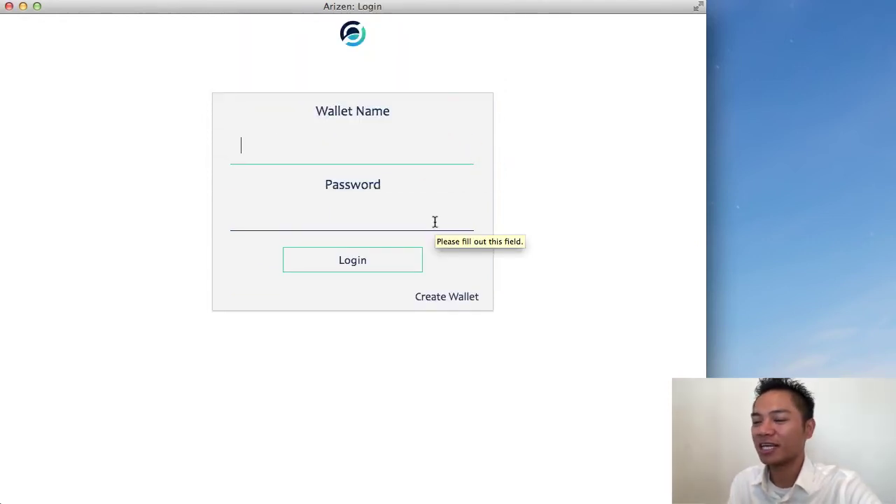
Log in with the new wallet's name and password.
click(420, 153)
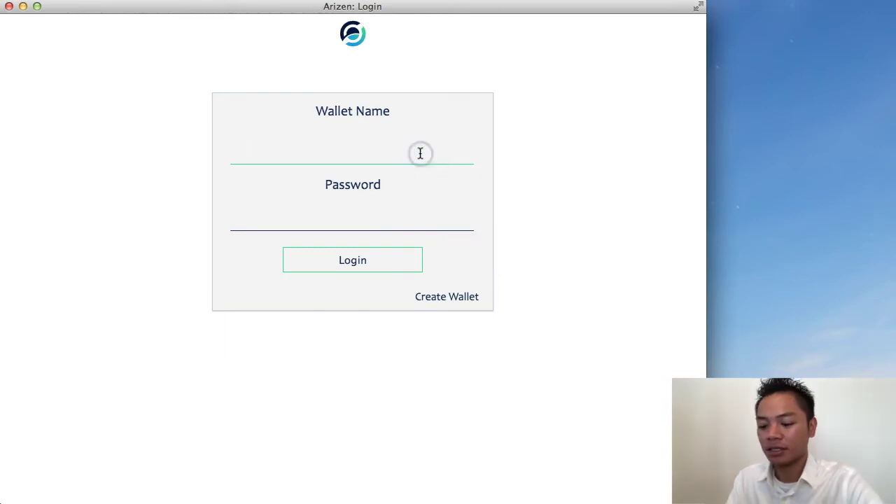
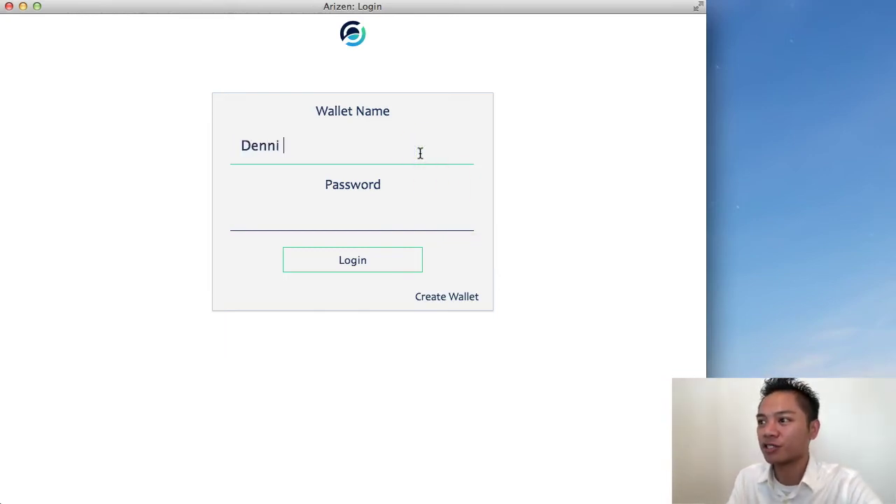
click(408, 222)
text(***********)
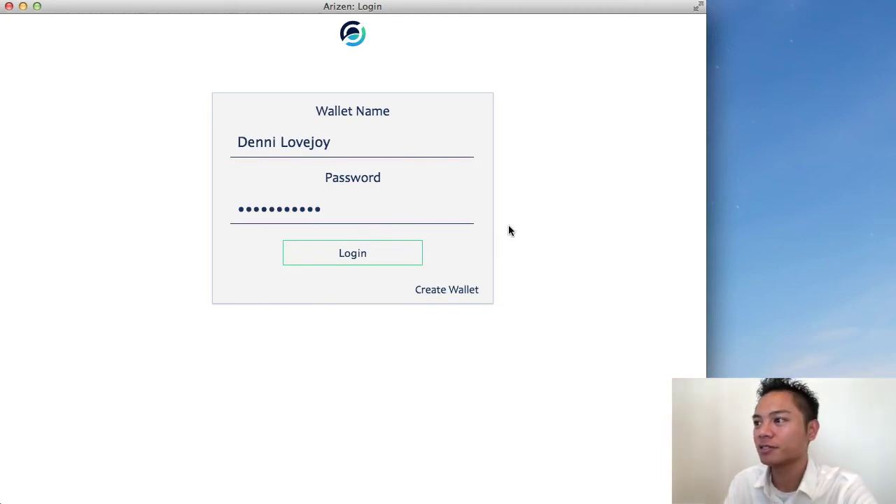
click(398, 255)
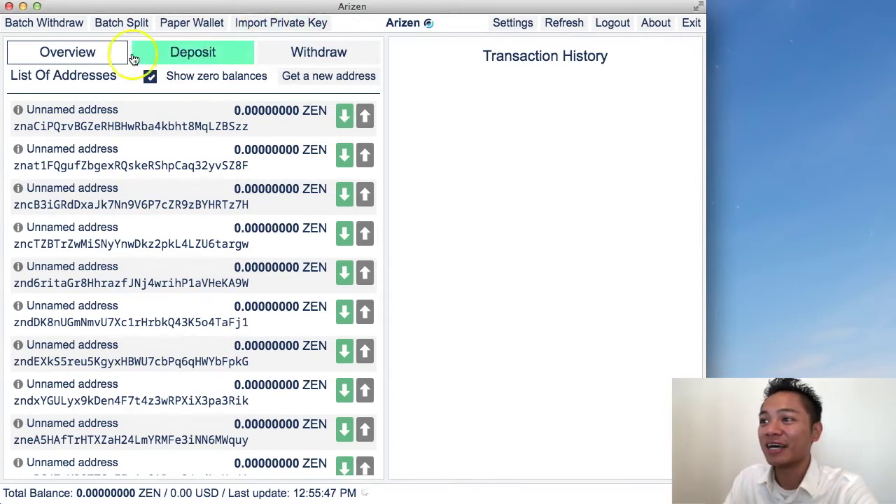
Look over the Deposit form and its recipient field.
click(75, 55)
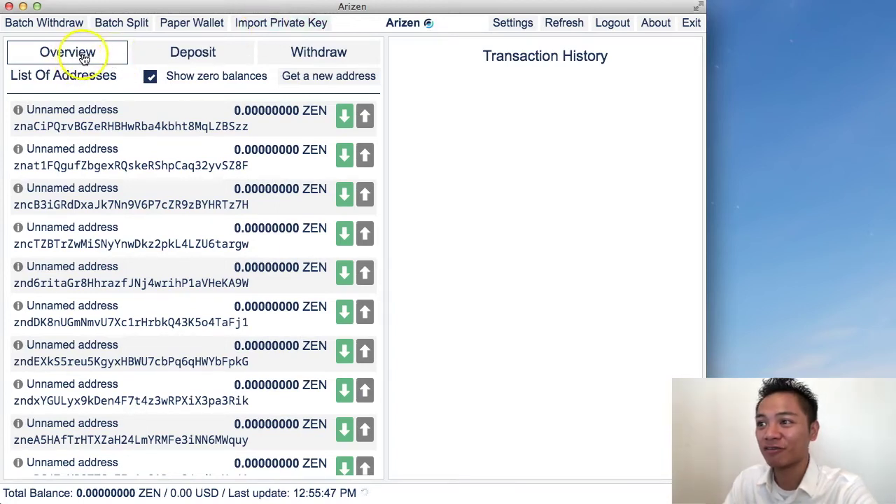
click(194, 56)
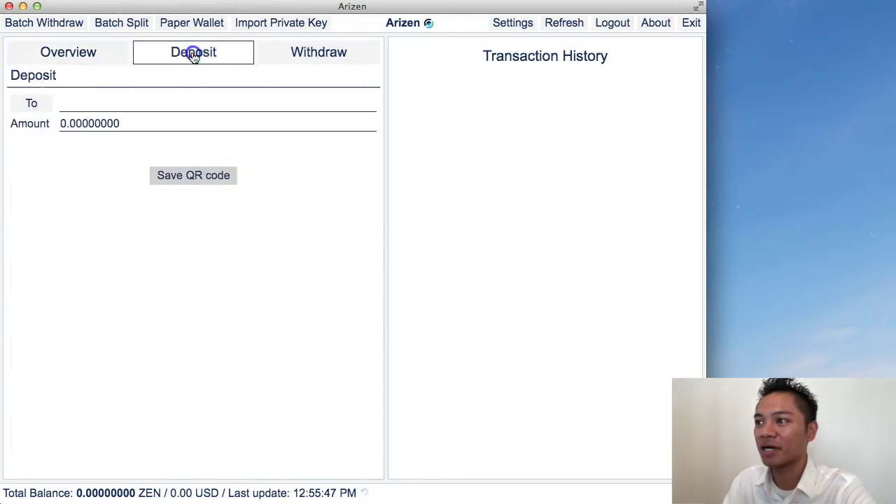
click(153, 99)
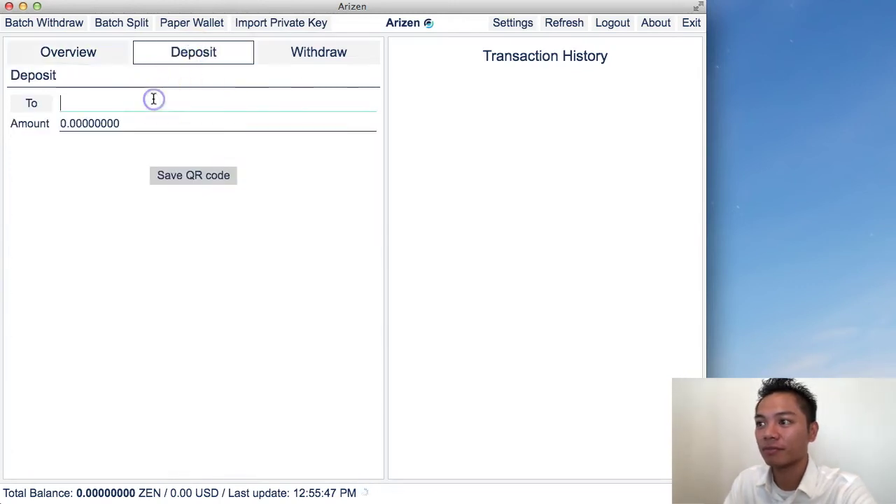
Check the Withdraw form's source address field, then bring up Batch Withdraw.
click(290, 56)
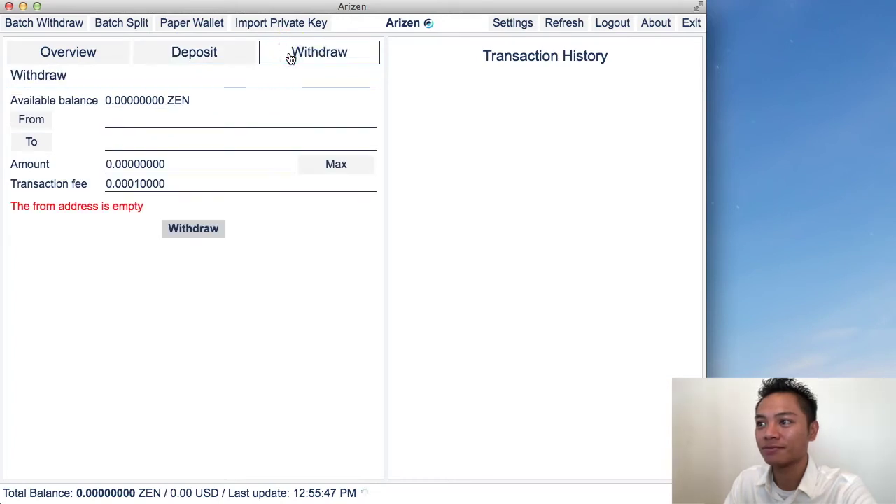
click(203, 114)
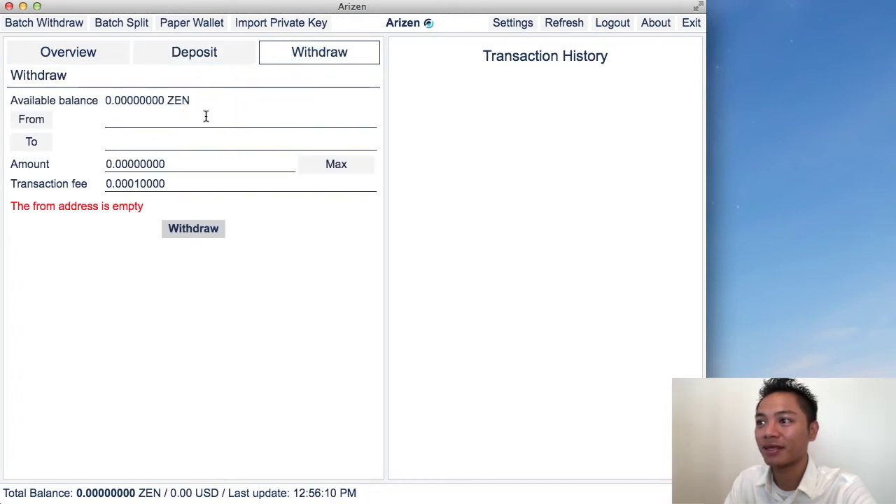
click(204, 117)
click(47, 25)
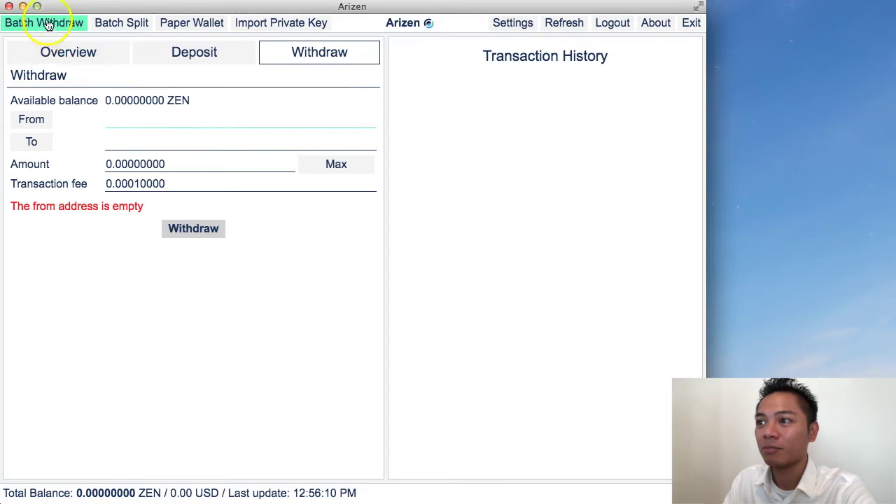
Open and close the Batch Withdraw and Batch Split options without changes.
click(46, 26)
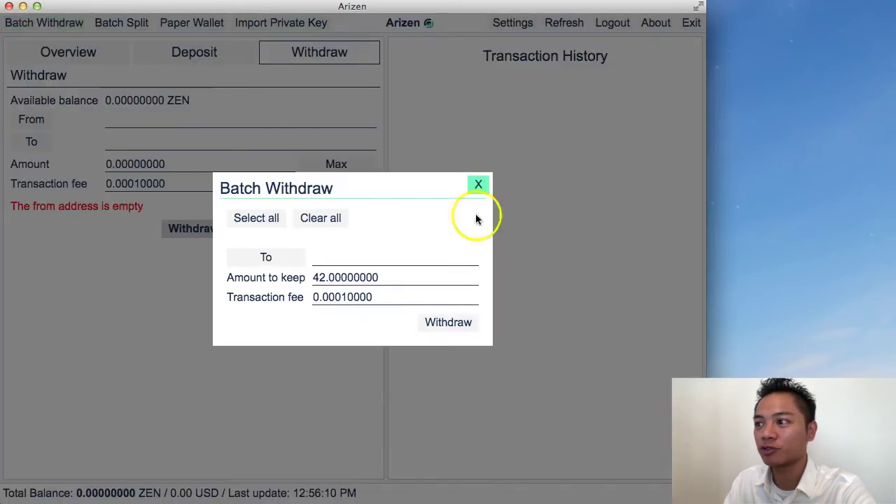
click(478, 184)
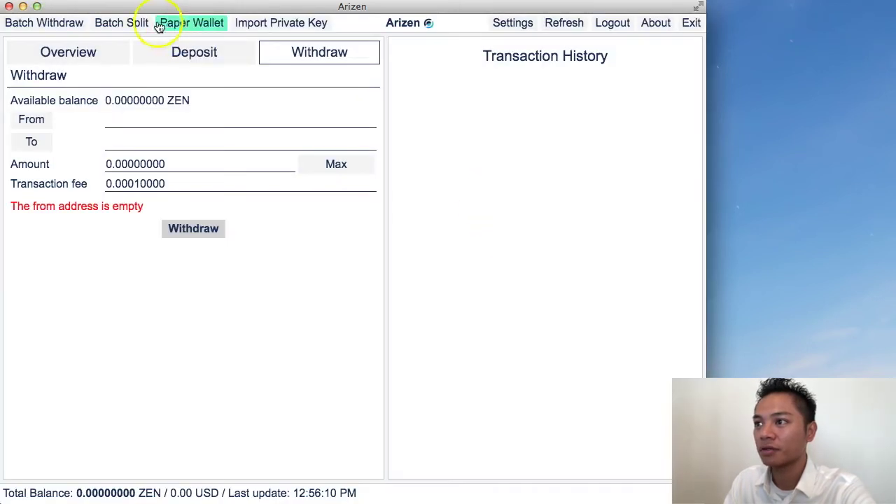
click(128, 23)
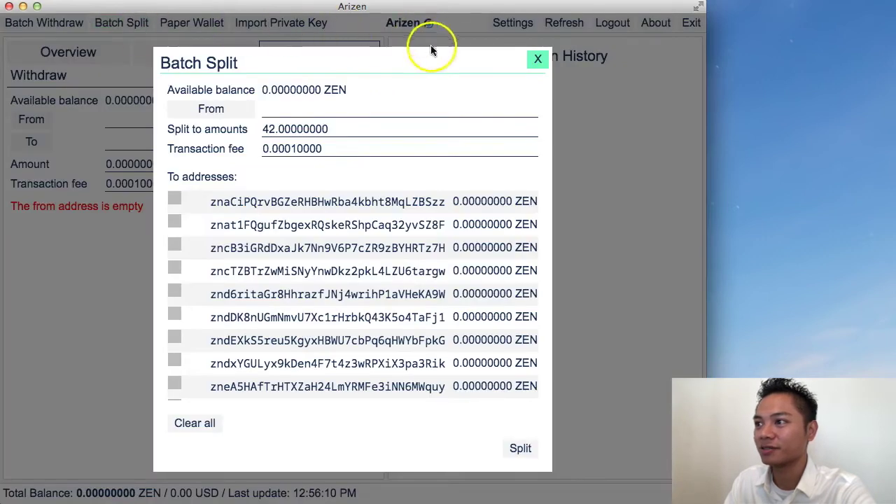
click(531, 60)
Open and close the Paper Wallet generator, then cancel the private key import.
click(192, 23)
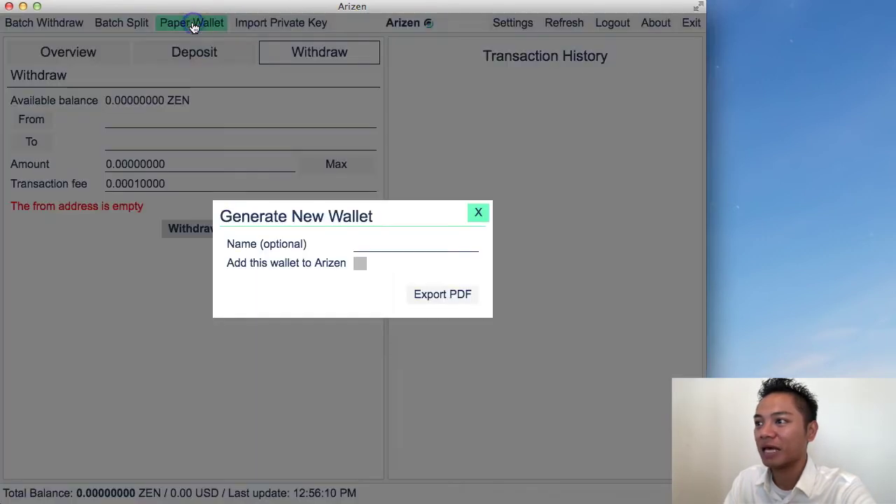
click(479, 219)
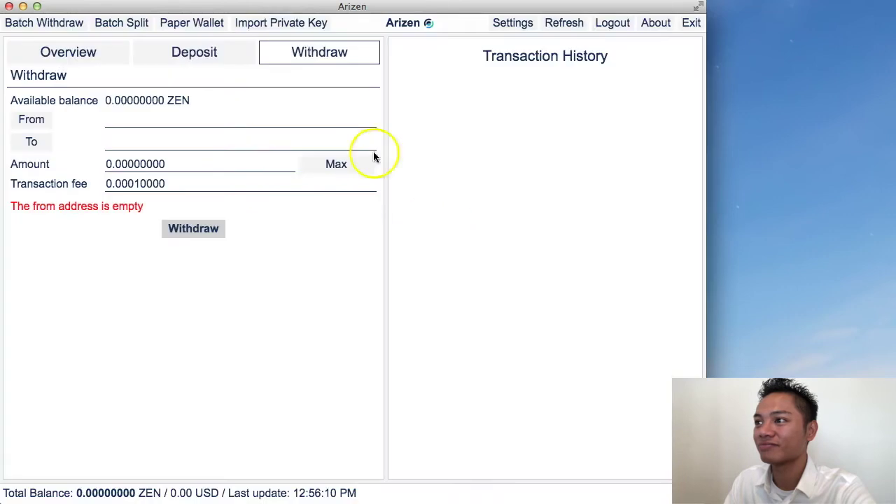
click(258, 26)
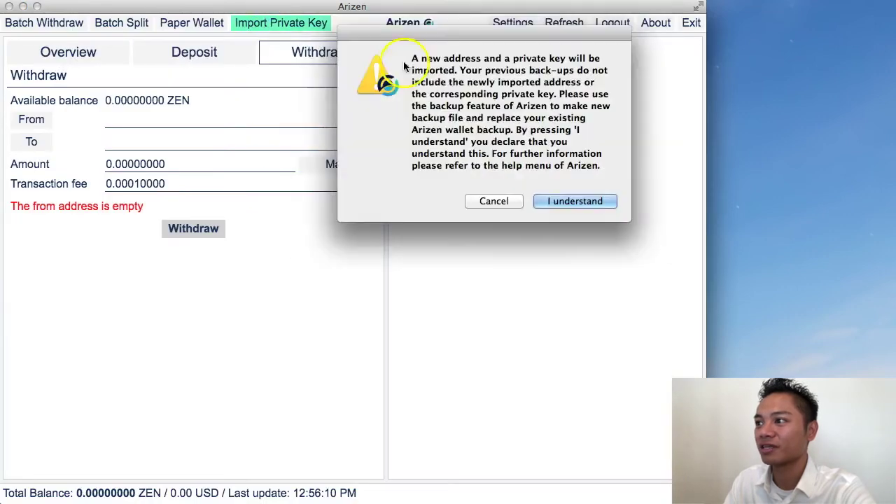
click(501, 208)
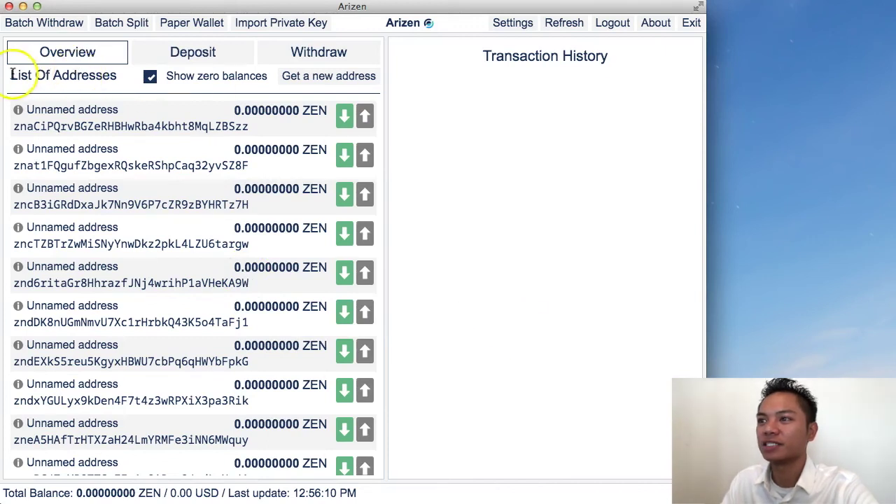
Rename the first 'Unnamed address' to 'Account 1' in its Address Detail dialog and save.
drag(12, 75, 119, 75)
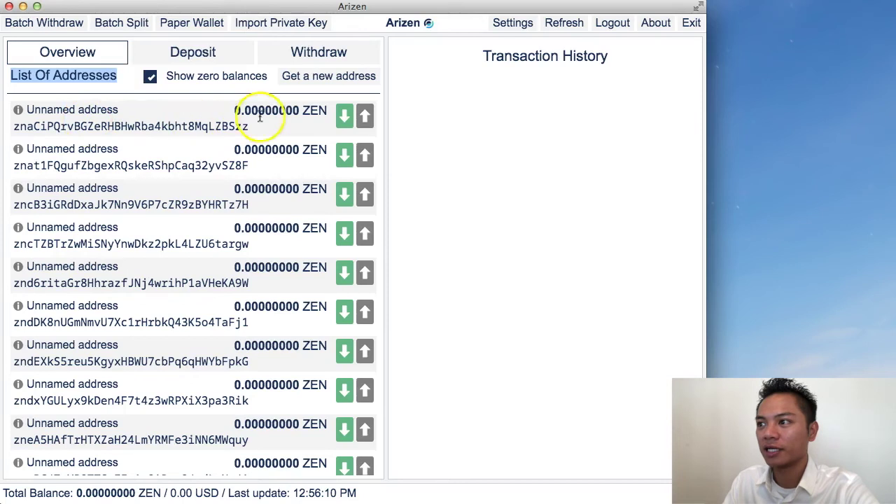
double_click(315, 110)
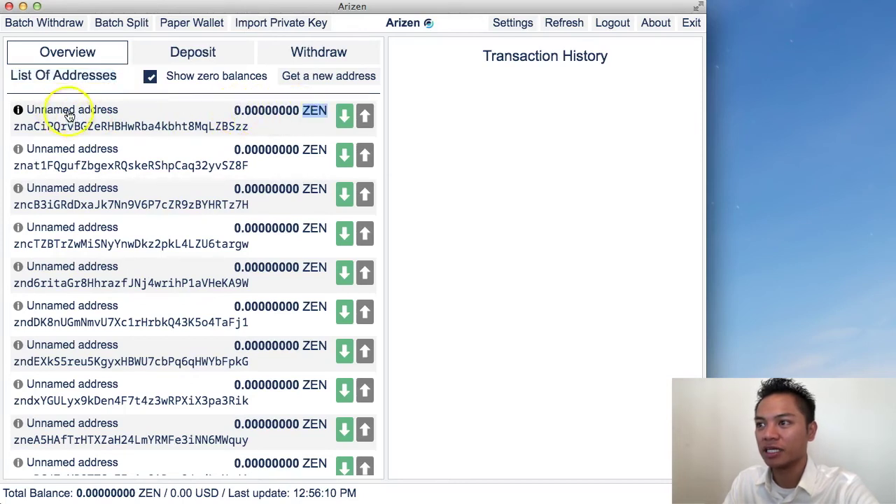
click(68, 112)
click(310, 236)
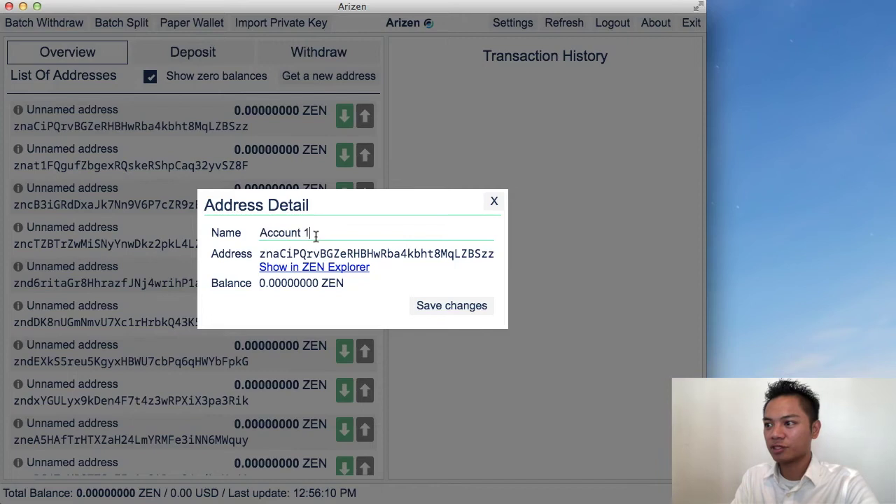
click(471, 311)
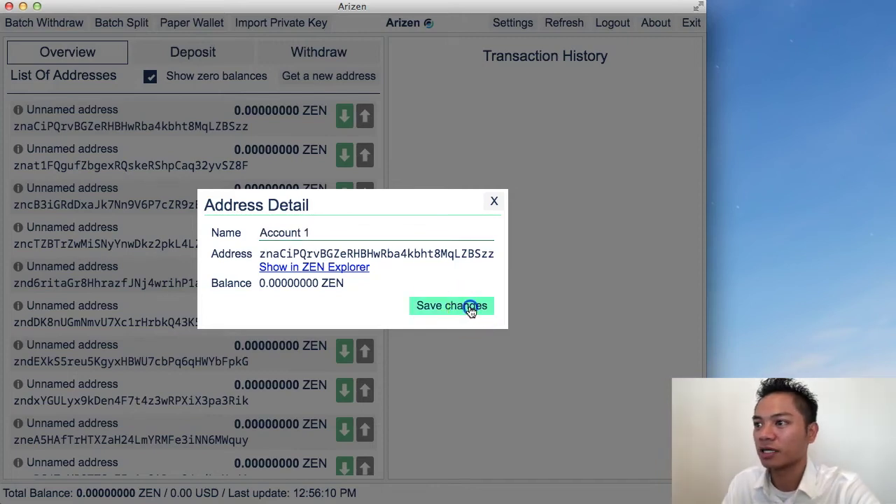
click(494, 202)
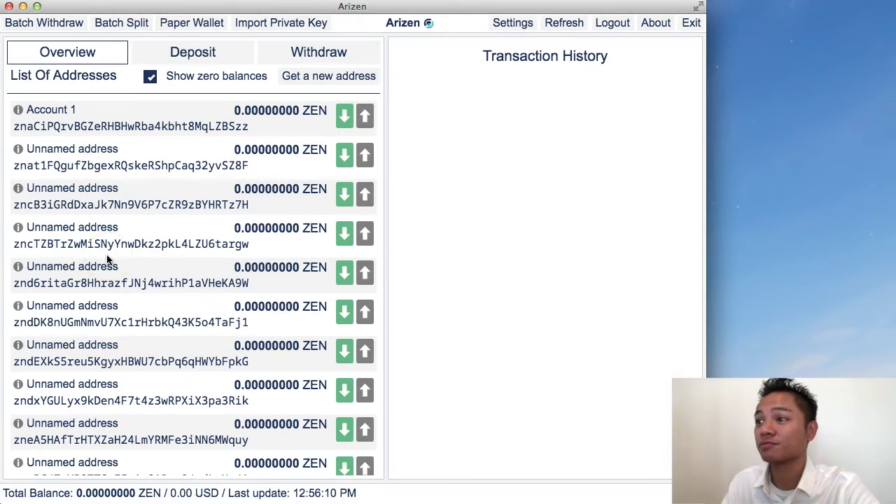
Select and copy Account 1's full address string from the overview list.
click(95, 128)
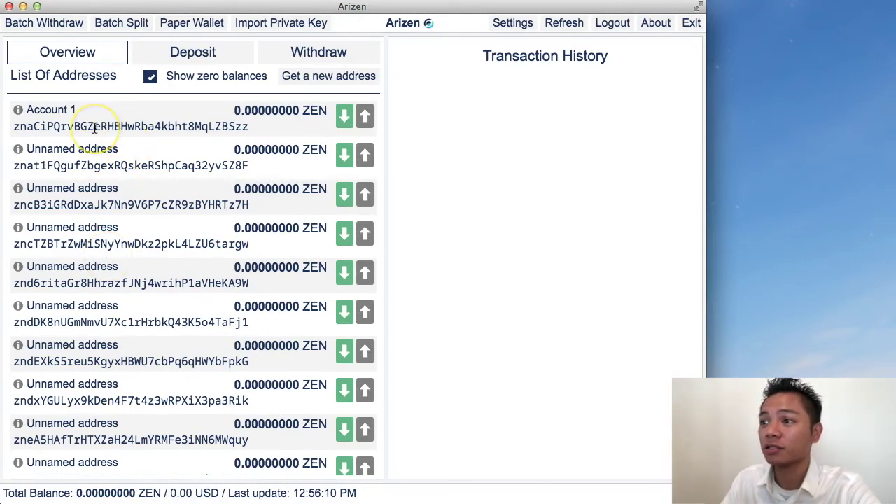
double_click(73, 126)
key(super+c)
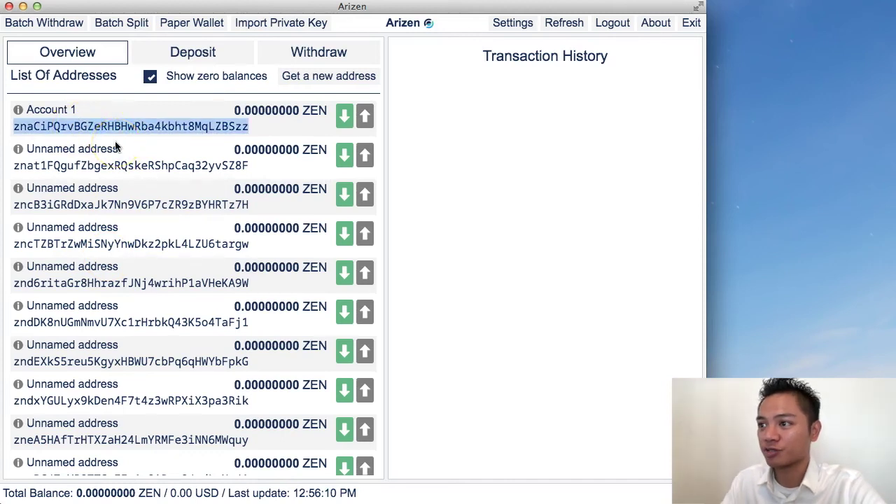
scroll(140, 126, down, 1)
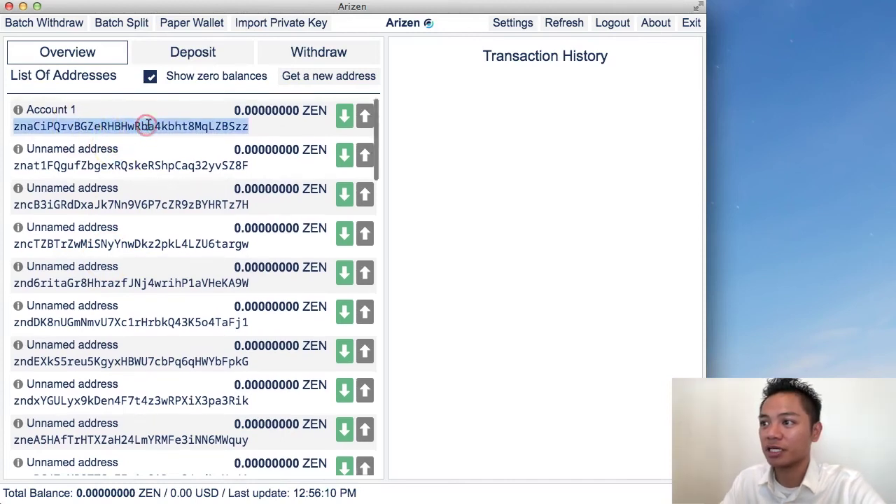
scroll(156, 125, up, 1)
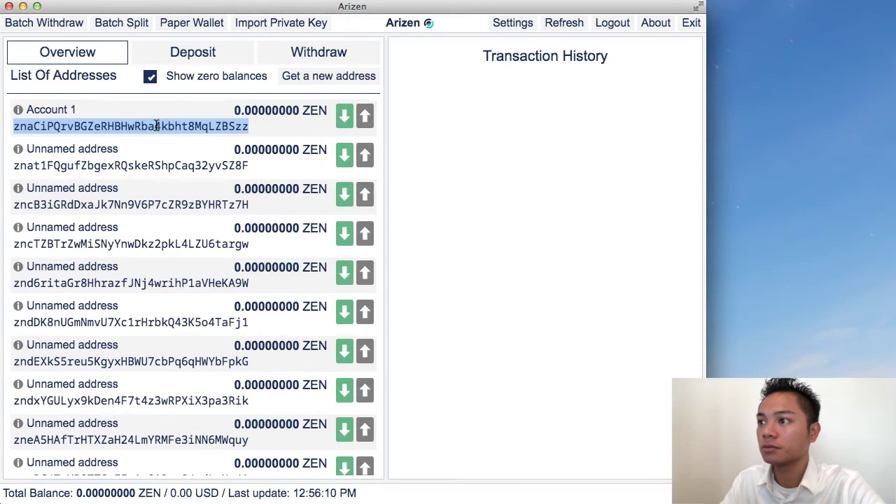
Request a 1 ZEN deposit to Account 1's address and save the QR code.
click(196, 60)
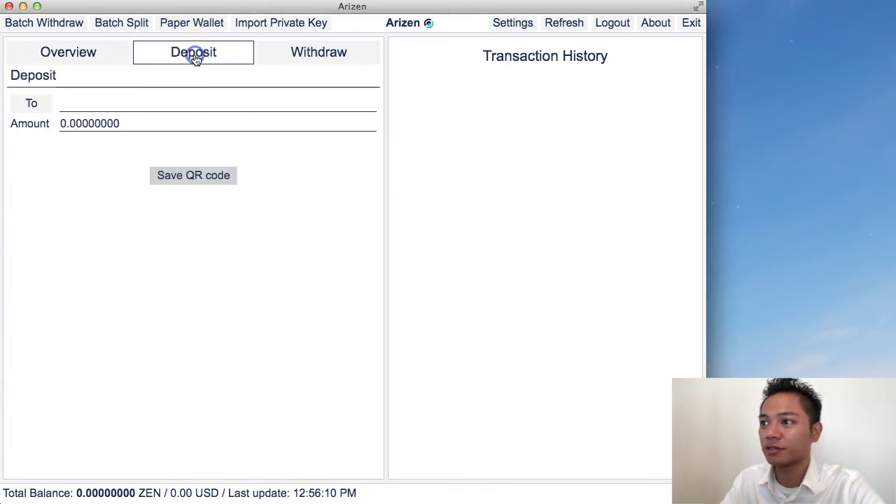
click(129, 102)
key(super+v)
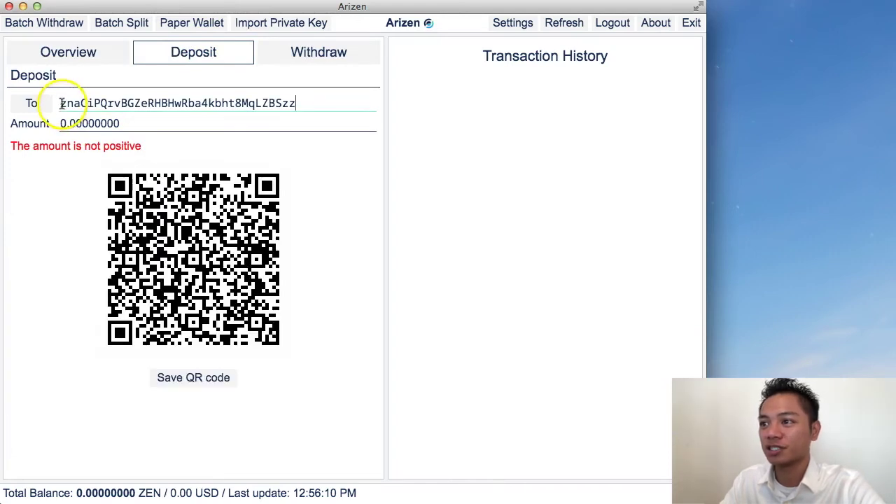
click(142, 124)
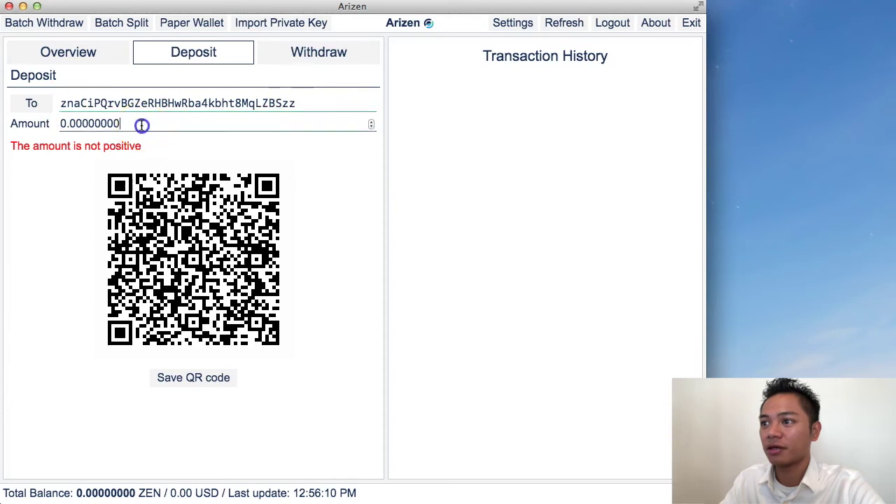
click(65, 123)
key(Delete)
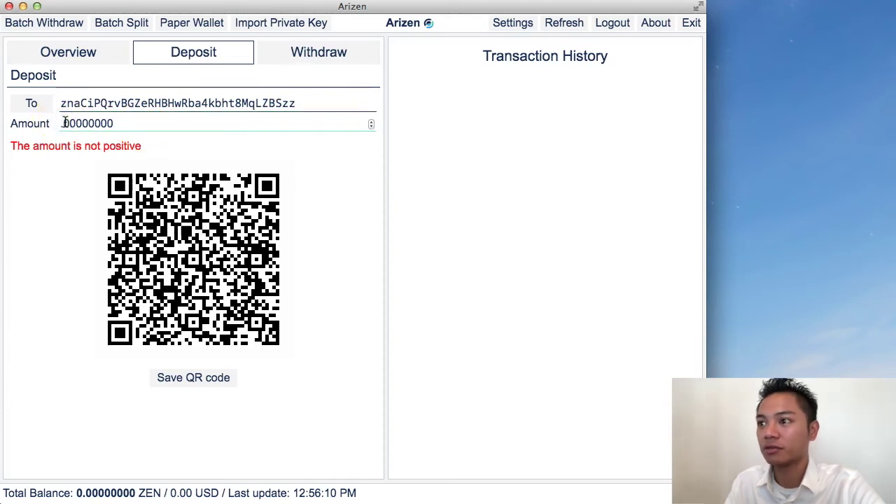
text(1.)
click(220, 381)
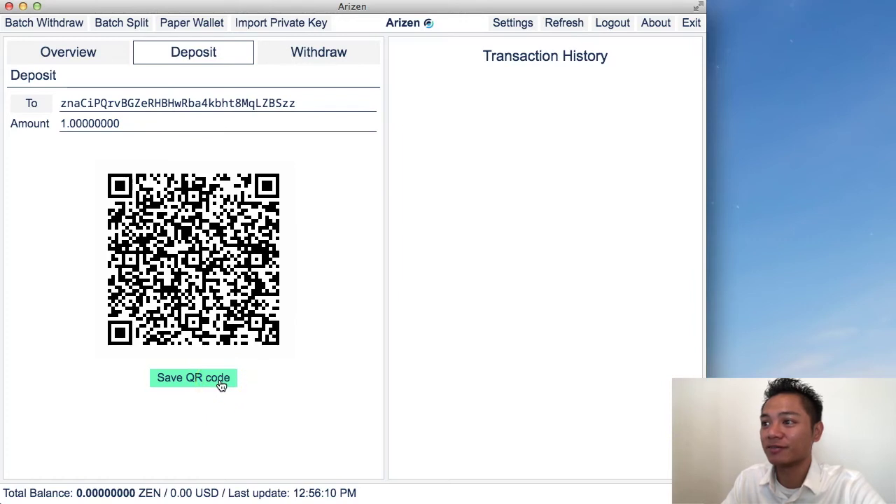
click(219, 127)
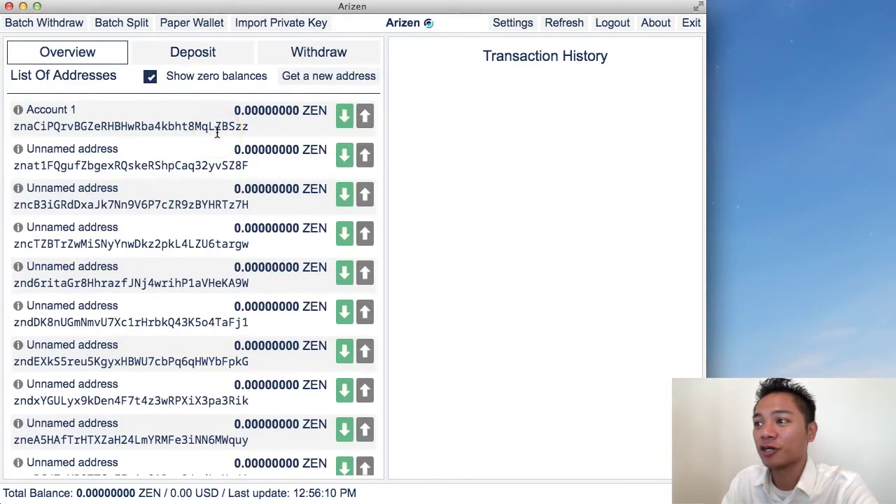
double_click(216, 128)
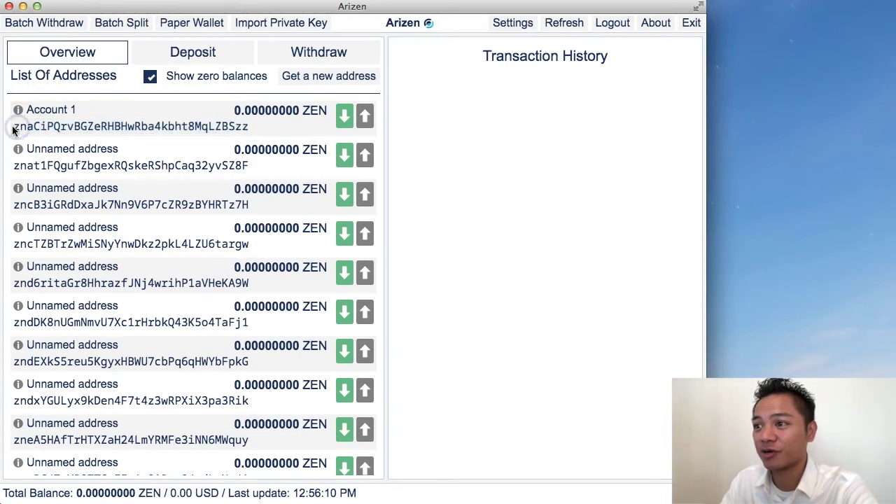
drag(14, 126, 252, 128)
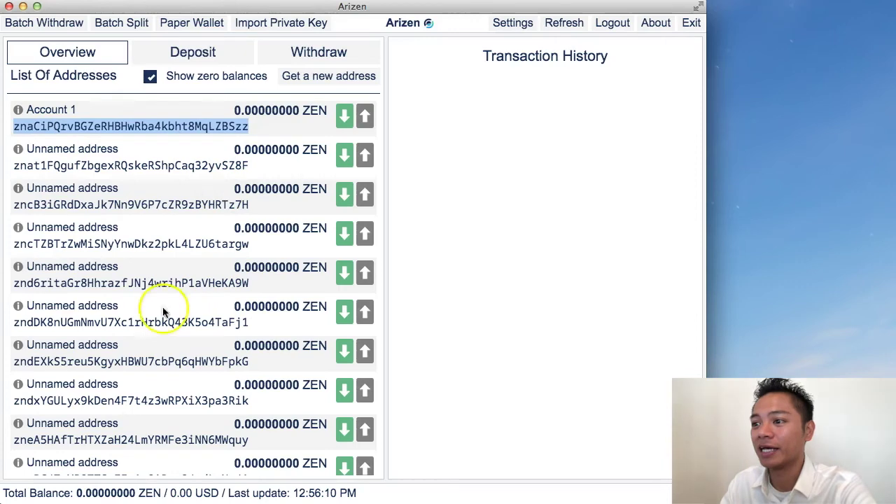
scroll(158, 310, down, 8)
scroll(158, 312, up, 4)
scroll(159, 313, down, 15)
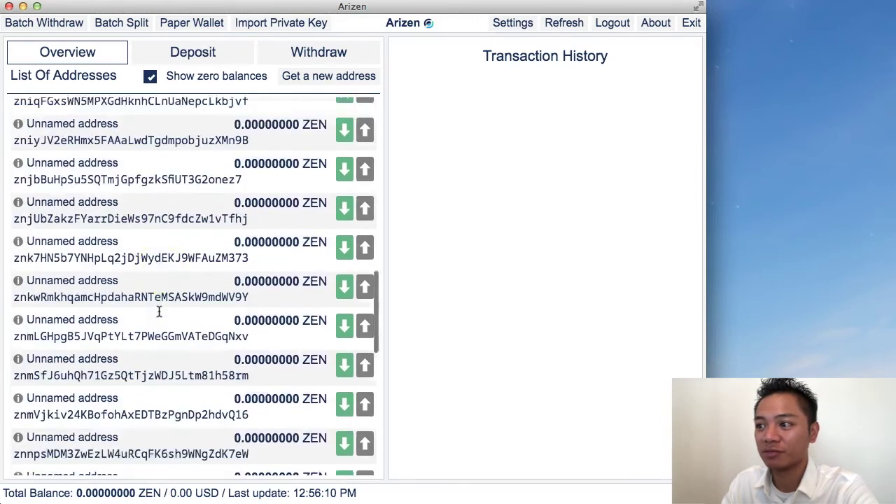
scroll(158, 310, up, 20)
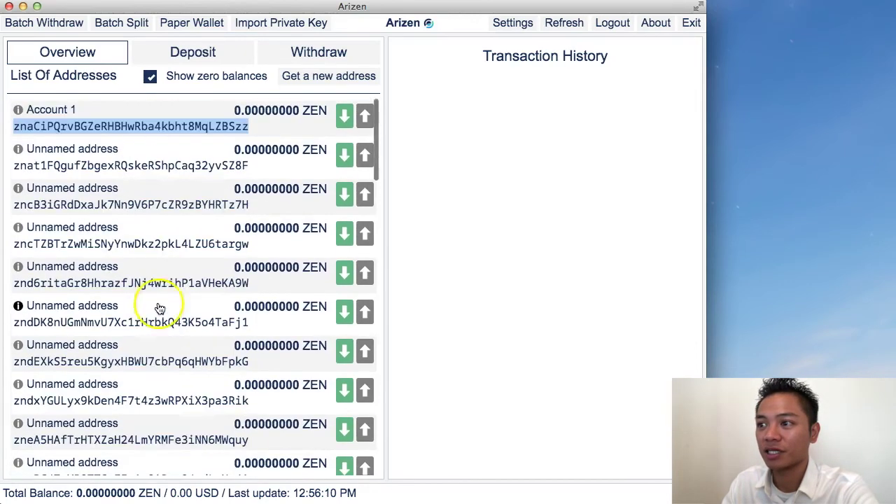
click(118, 129)
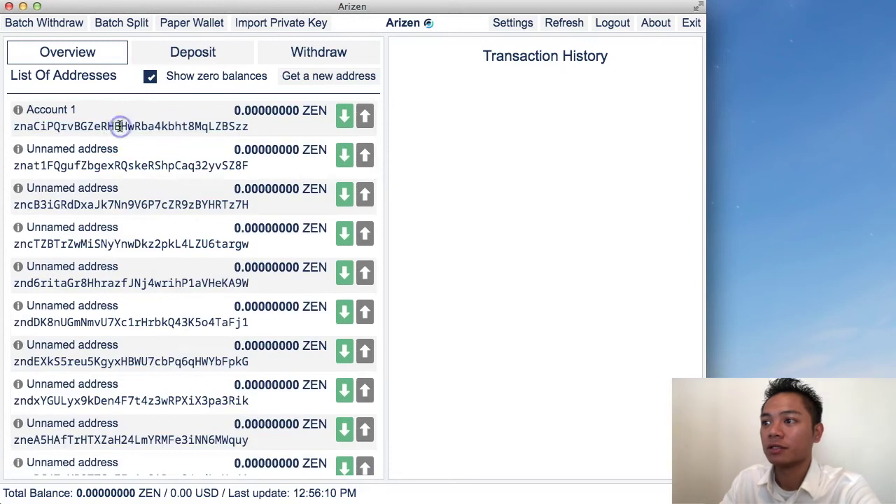
drag(13, 130, 249, 128)
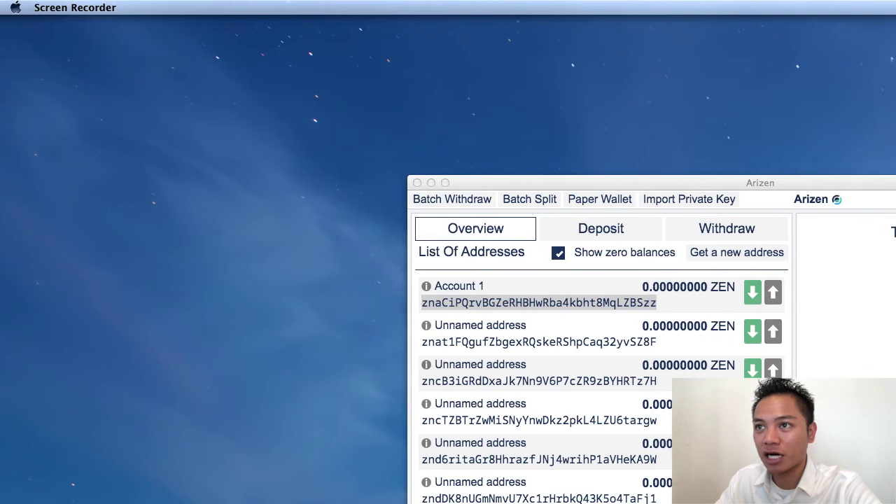
Move the wallet window to the upper left and quit Arizen from its app menu.
click(286, 76)
drag(481, 182, 151, 85)
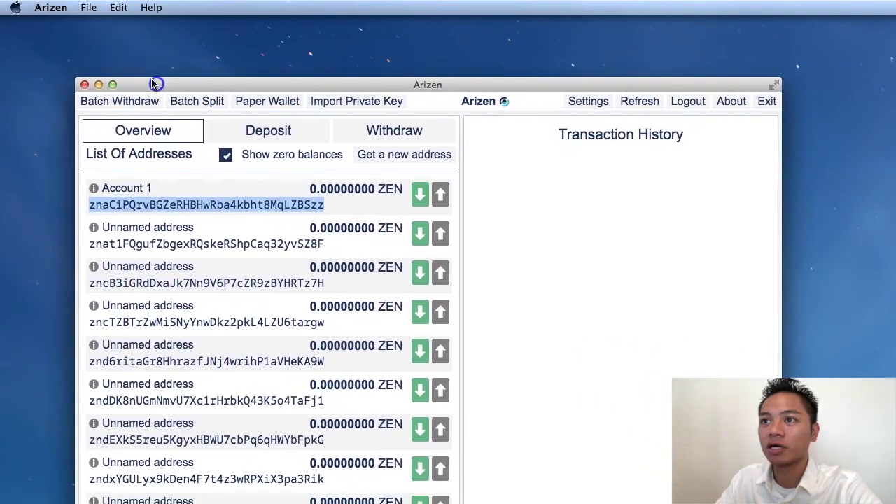
click(55, 9)
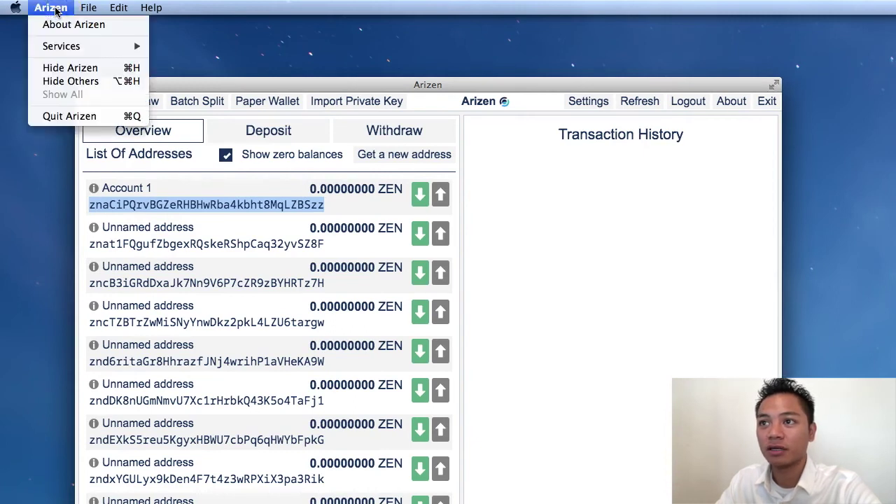
click(97, 118)
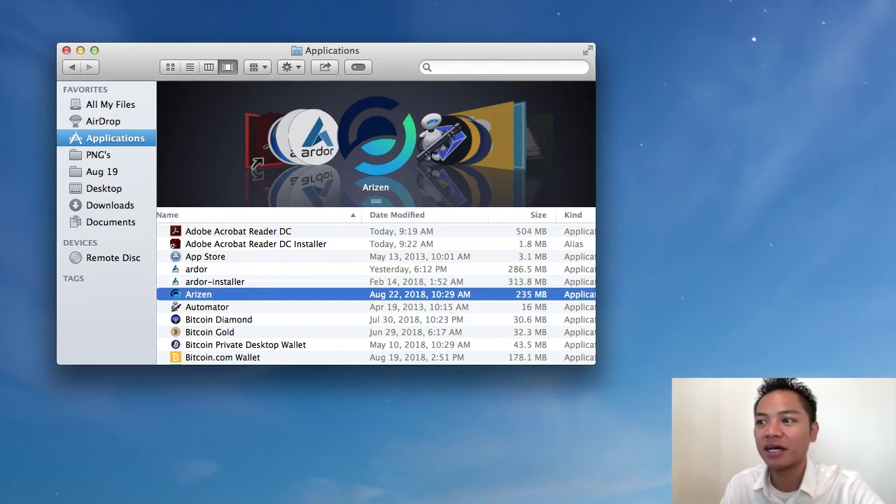
Relaunch Arizen from Finder with Open and approve the downloaded-app security warning.
right_click(293, 295)
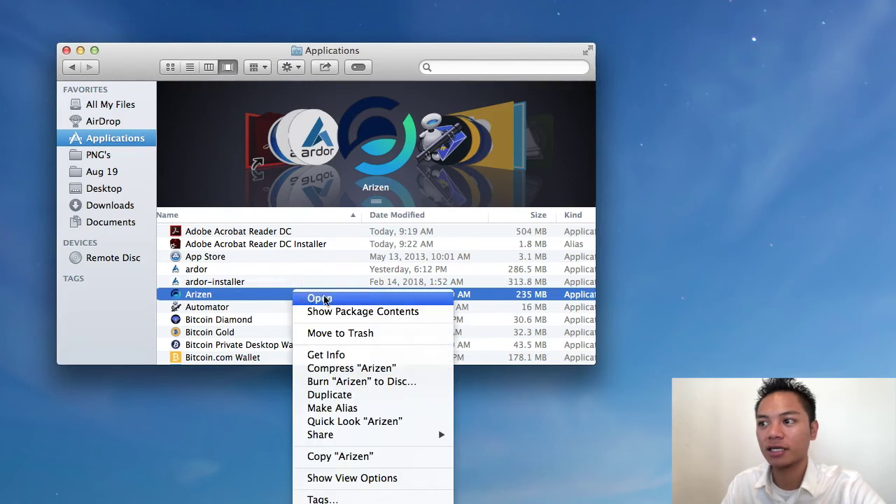
click(320, 298)
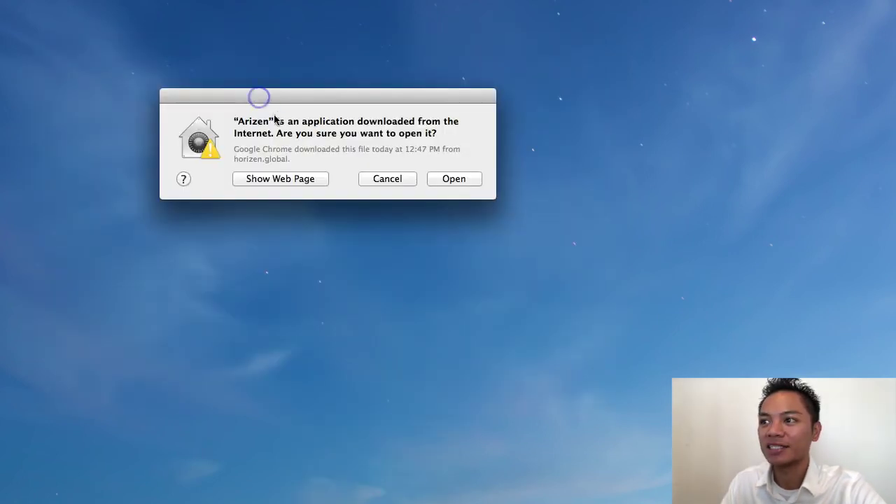
drag(276, 134, 440, 144)
click(455, 180)
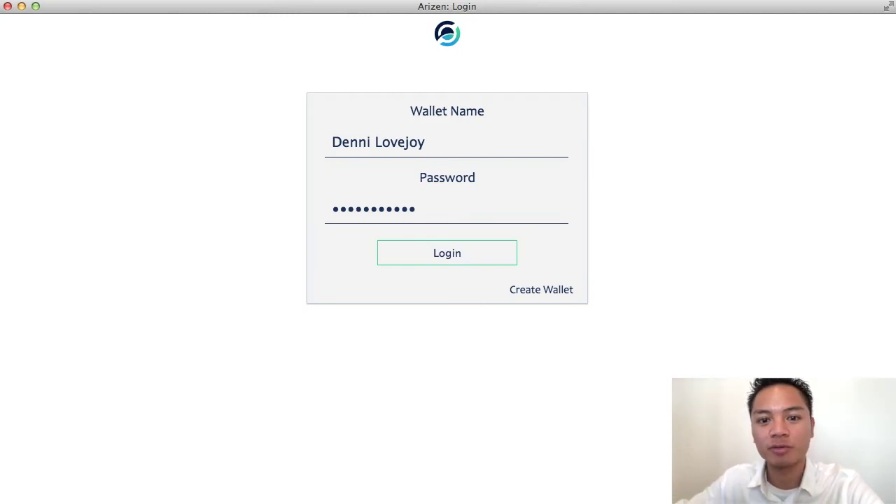
Enter the wallet password and log back in to the Arizen wallet.
click(470, 252)
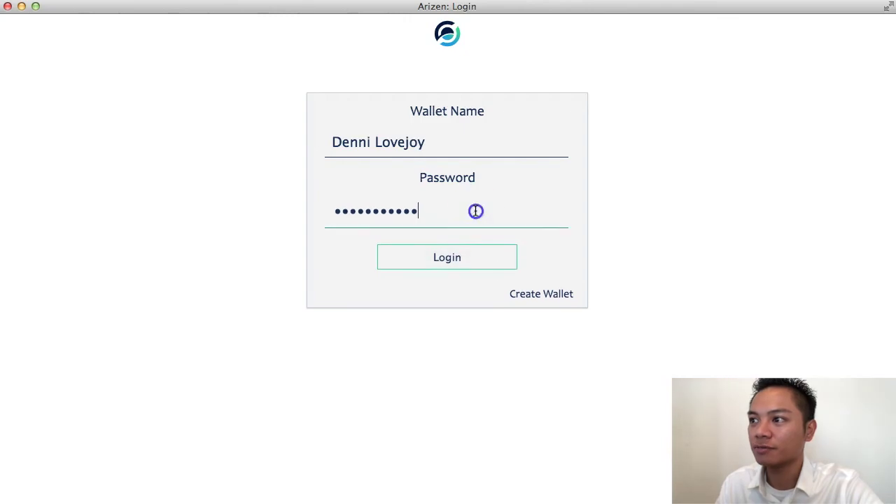
click(470, 260)
click(450, 220)
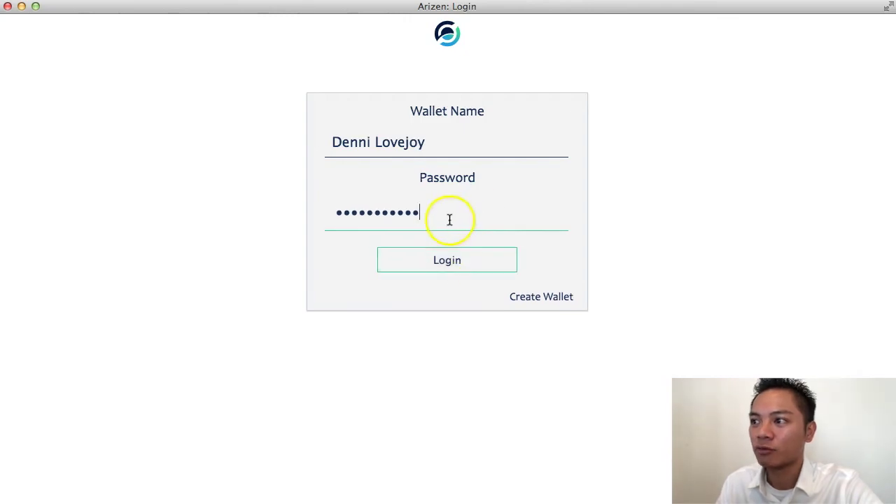
click(477, 264)
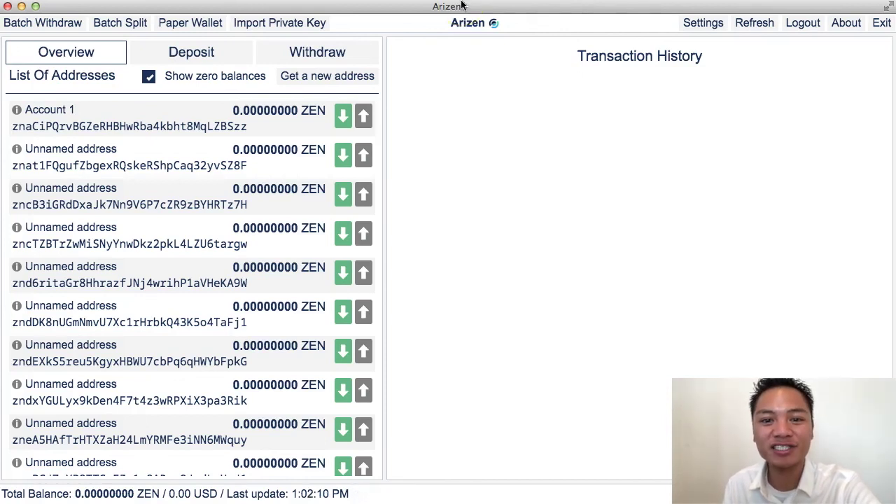
click(479, 14)
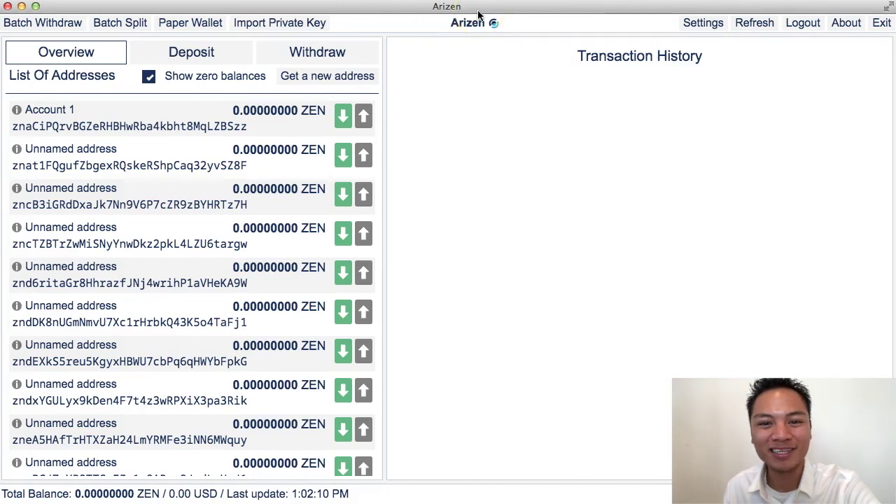